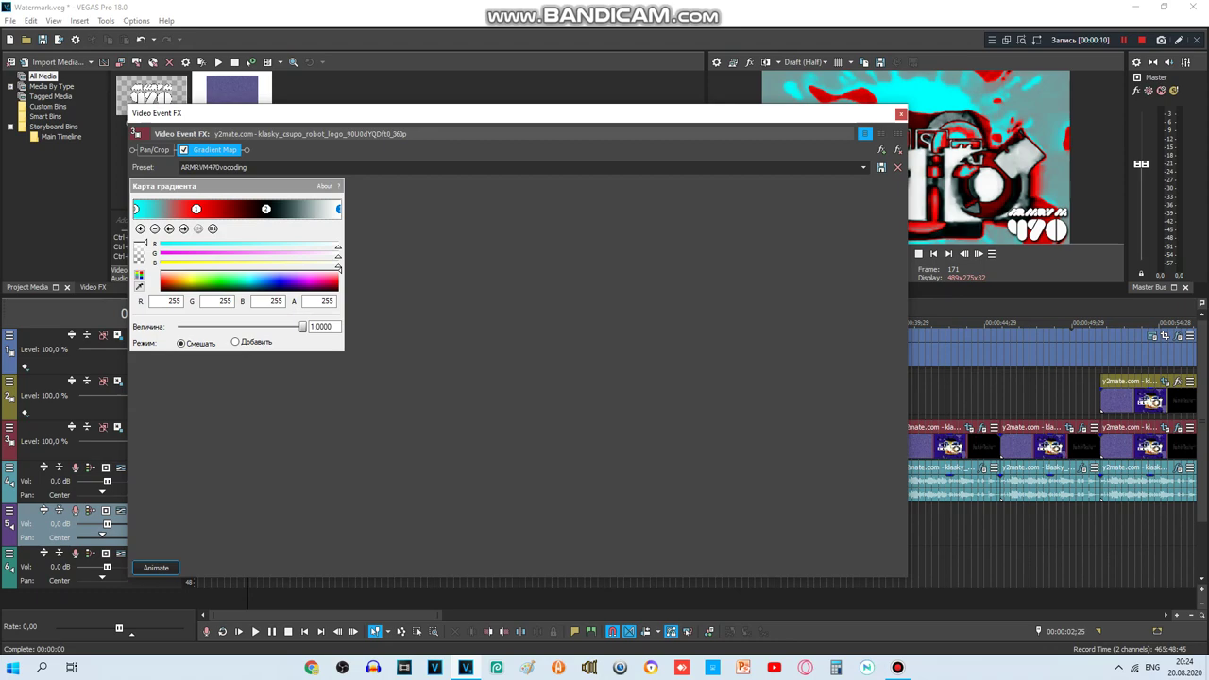
- Close the first clip's Gradient Map settings and inspect the Vocodex effect on its audio event
left_click(901, 113)
left_click(281, 468)
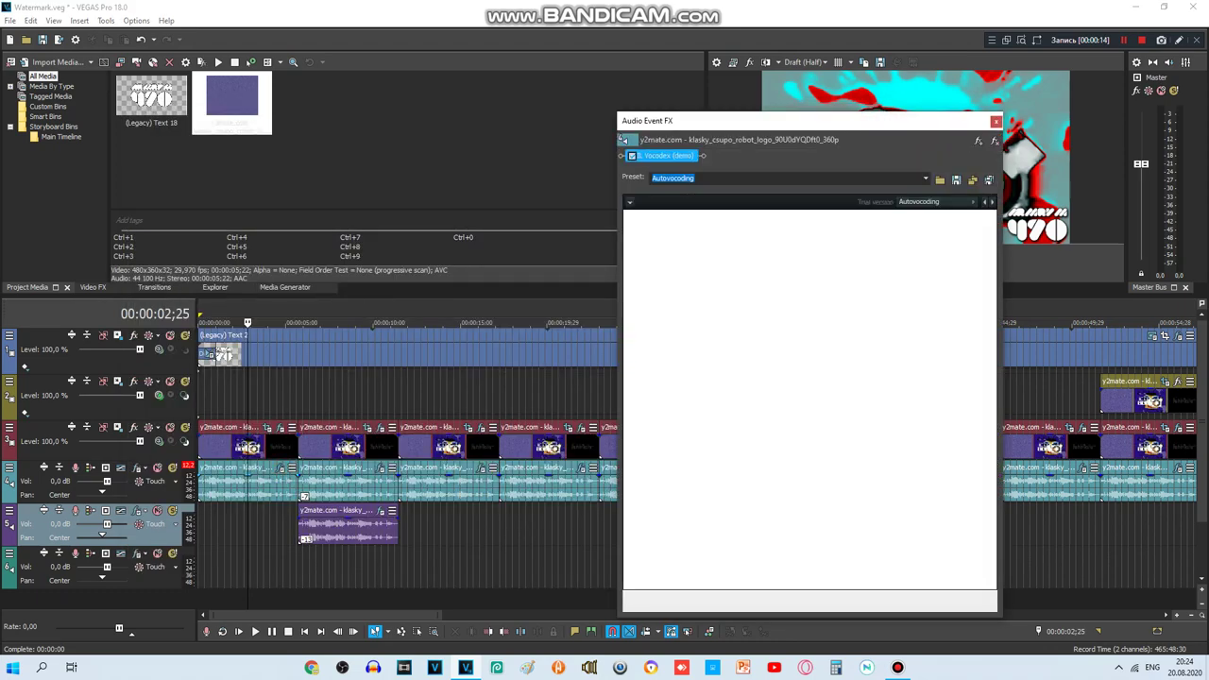
left_click_drag(755, 121, 391, 95)
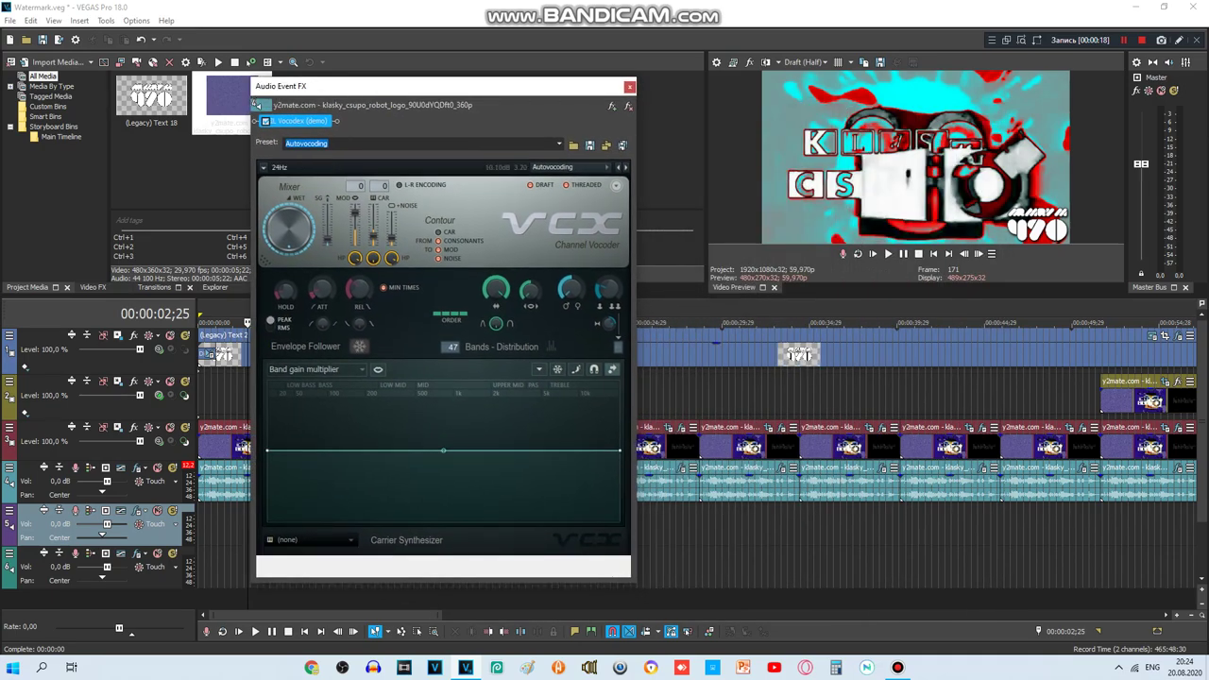
left_click(629, 85)
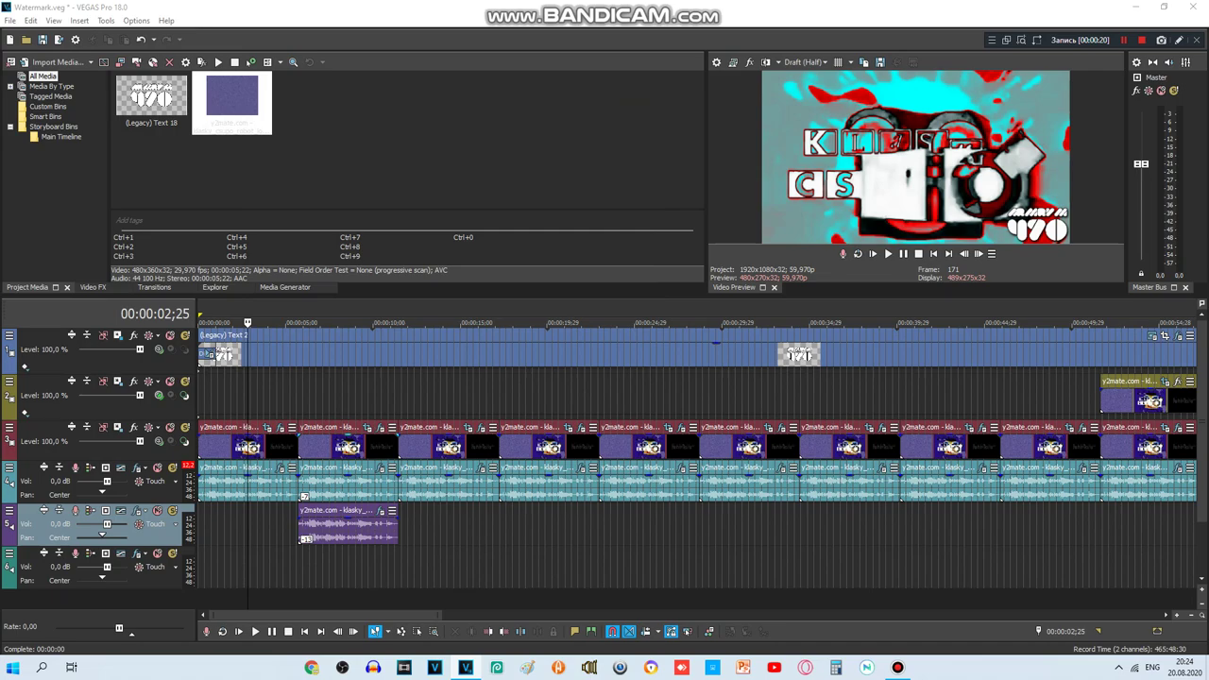
- Inspect the second clip's video effects: NewBlue AE Colorize, Color Corrector (Secondary), Invert, Swirl, Pinch/Punch and Mirror
left_click(342, 413)
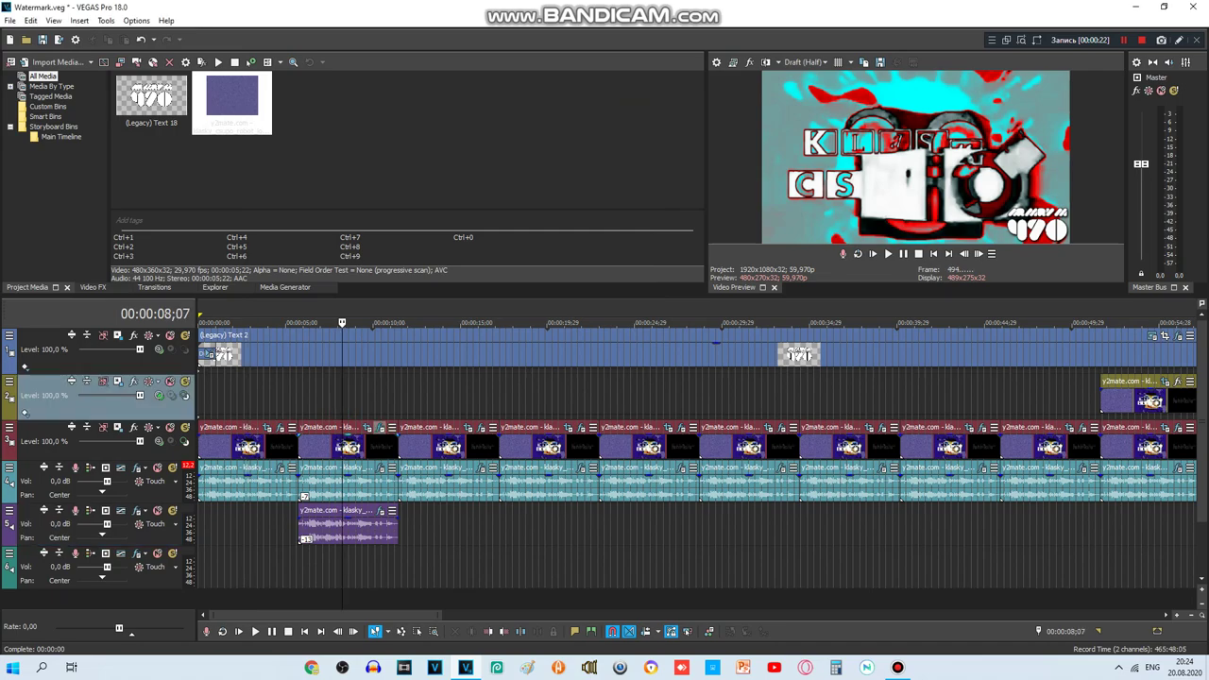
left_click(375, 428)
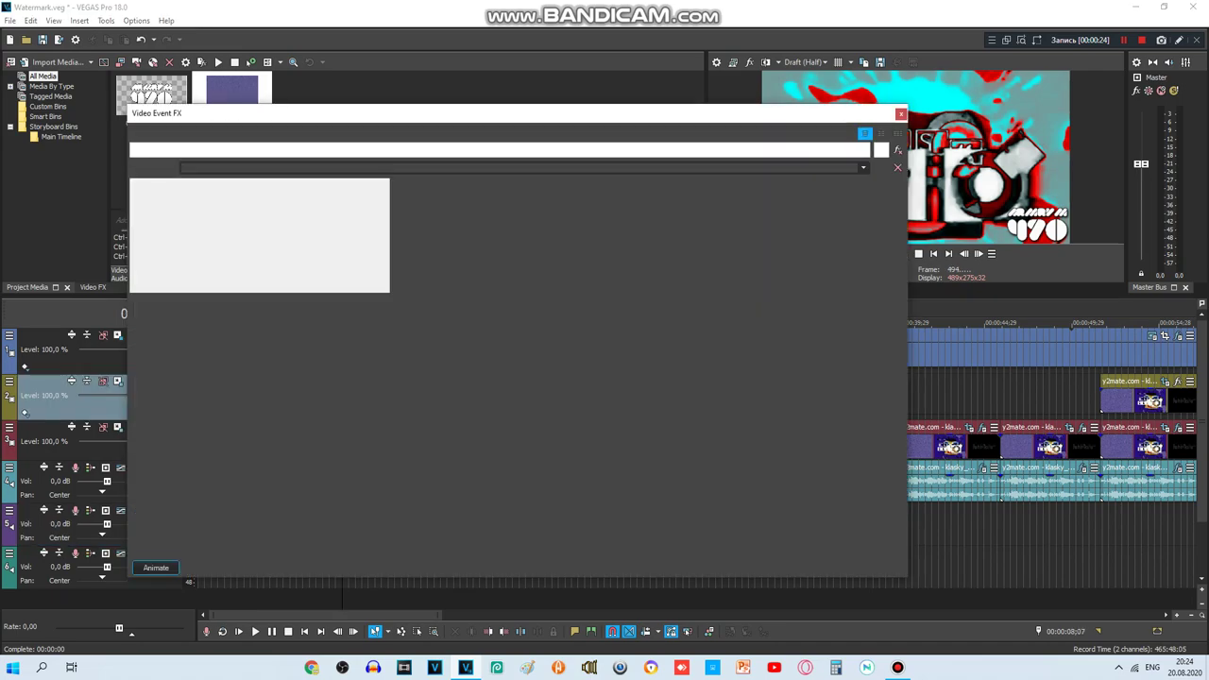
left_click(226, 149)
left_click_drag(276, 114, 273, 166)
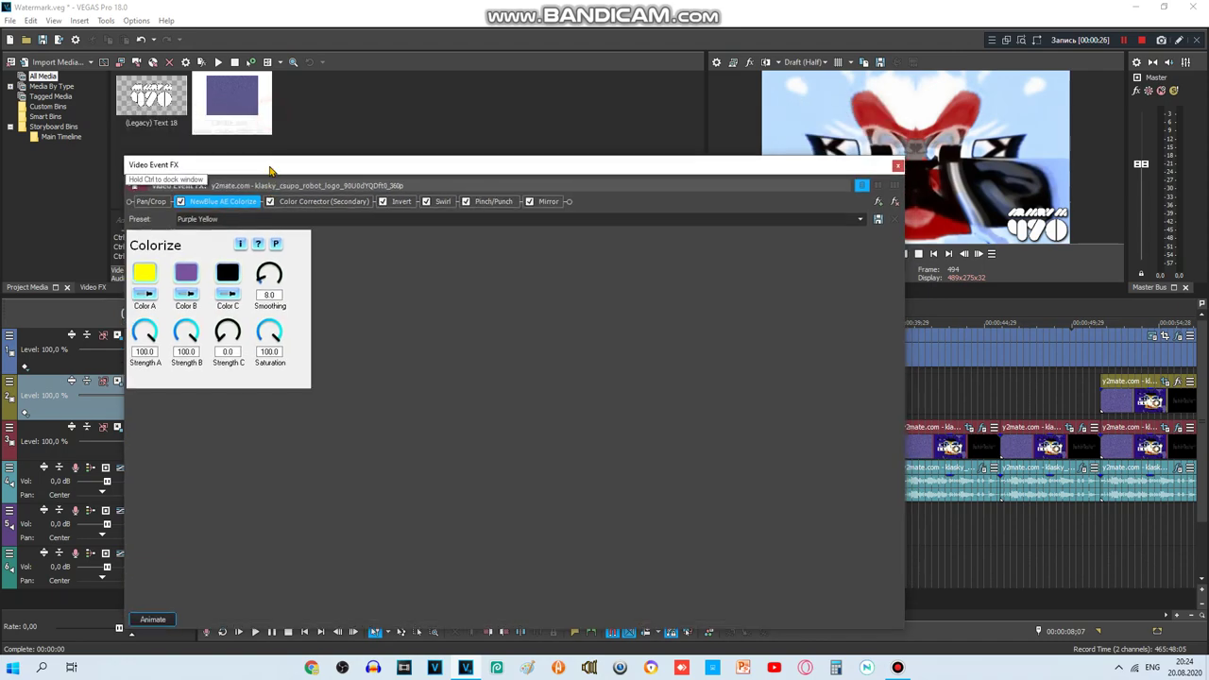
left_click(338, 201)
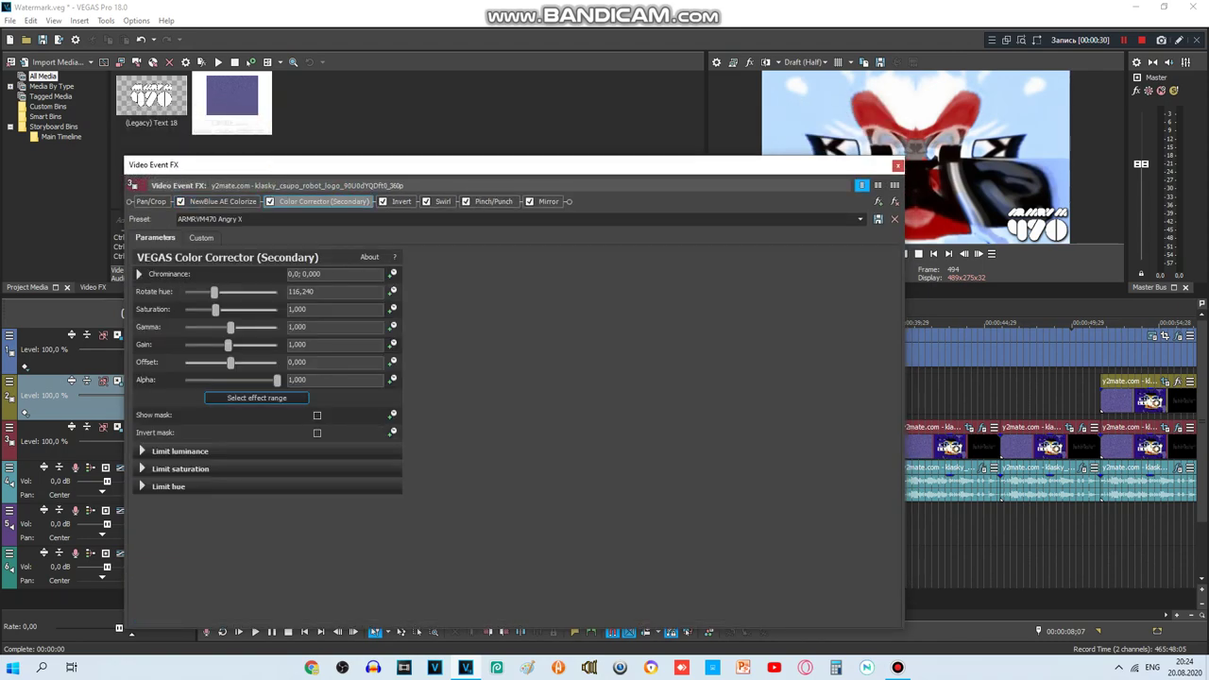
left_click(401, 202)
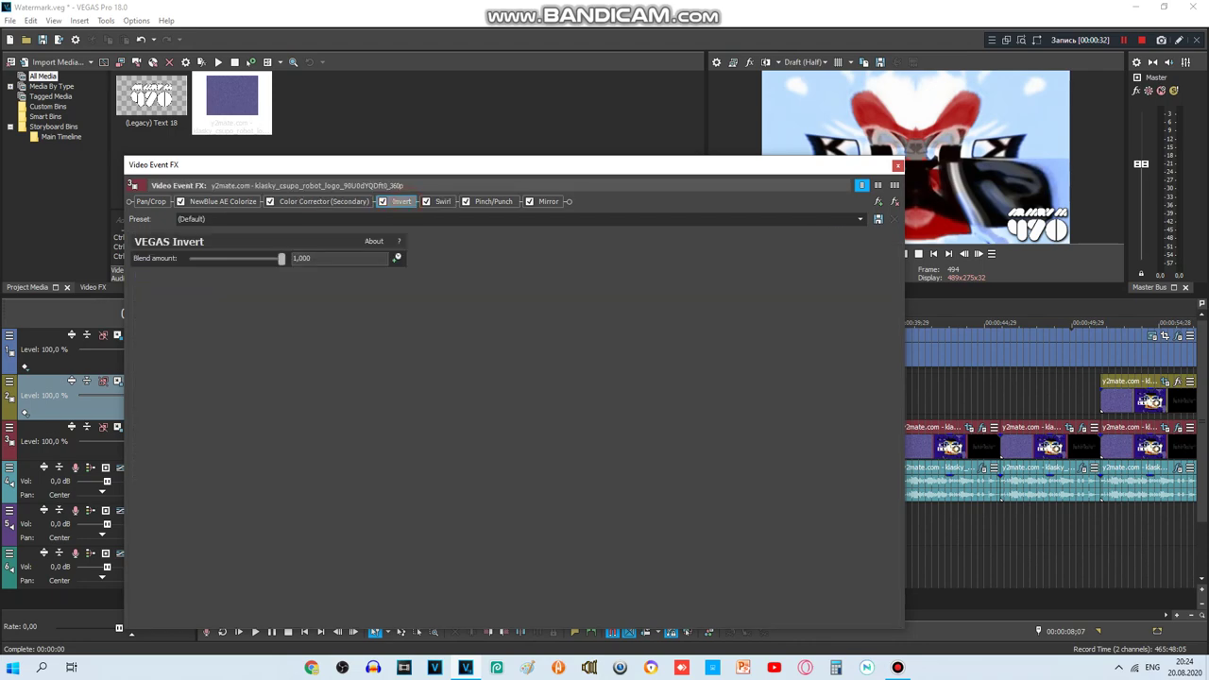
left_click(441, 201)
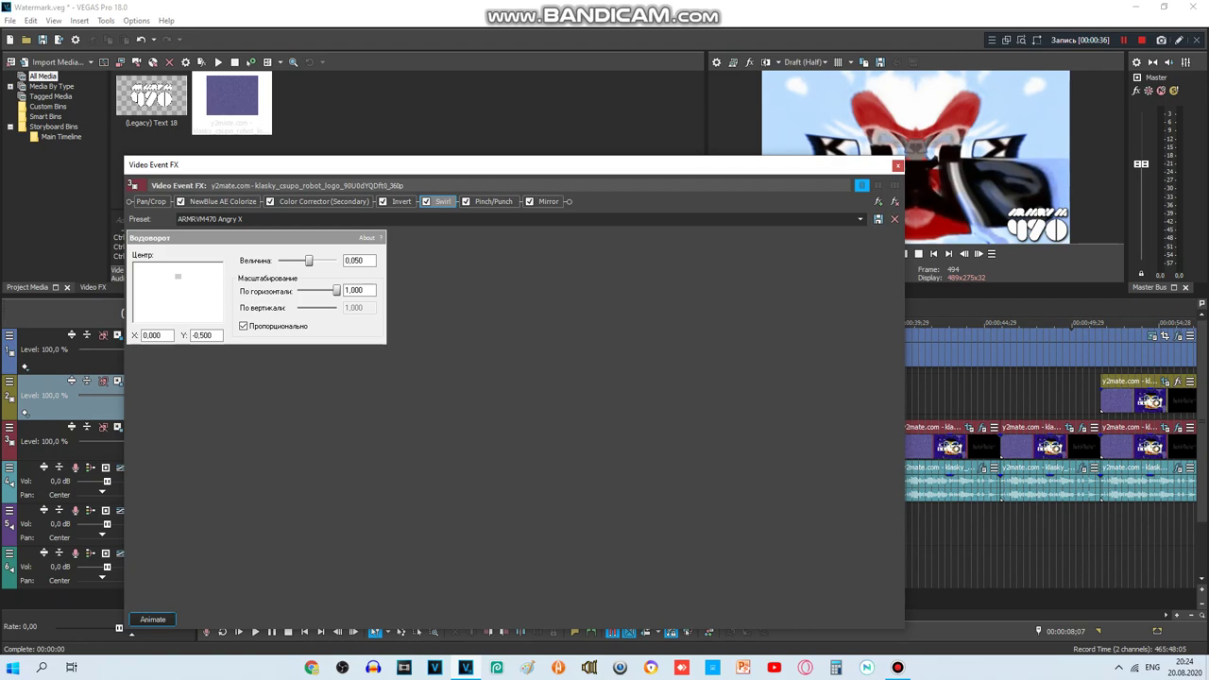
left_click(493, 201)
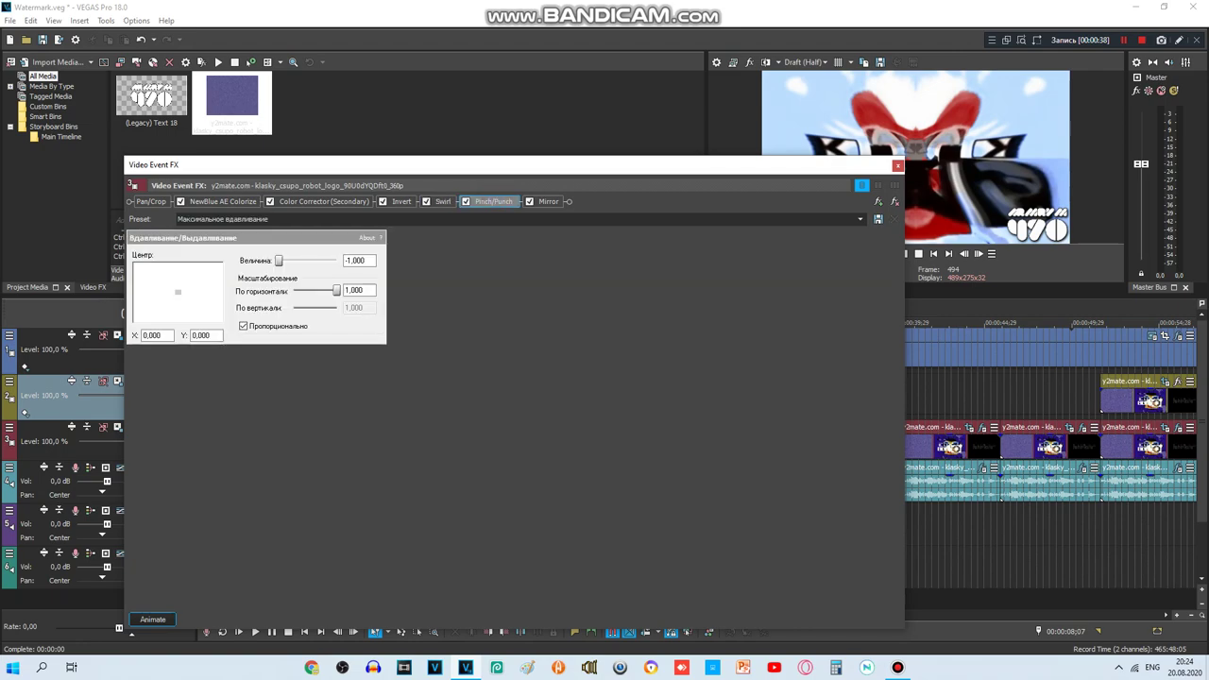
left_click(548, 201)
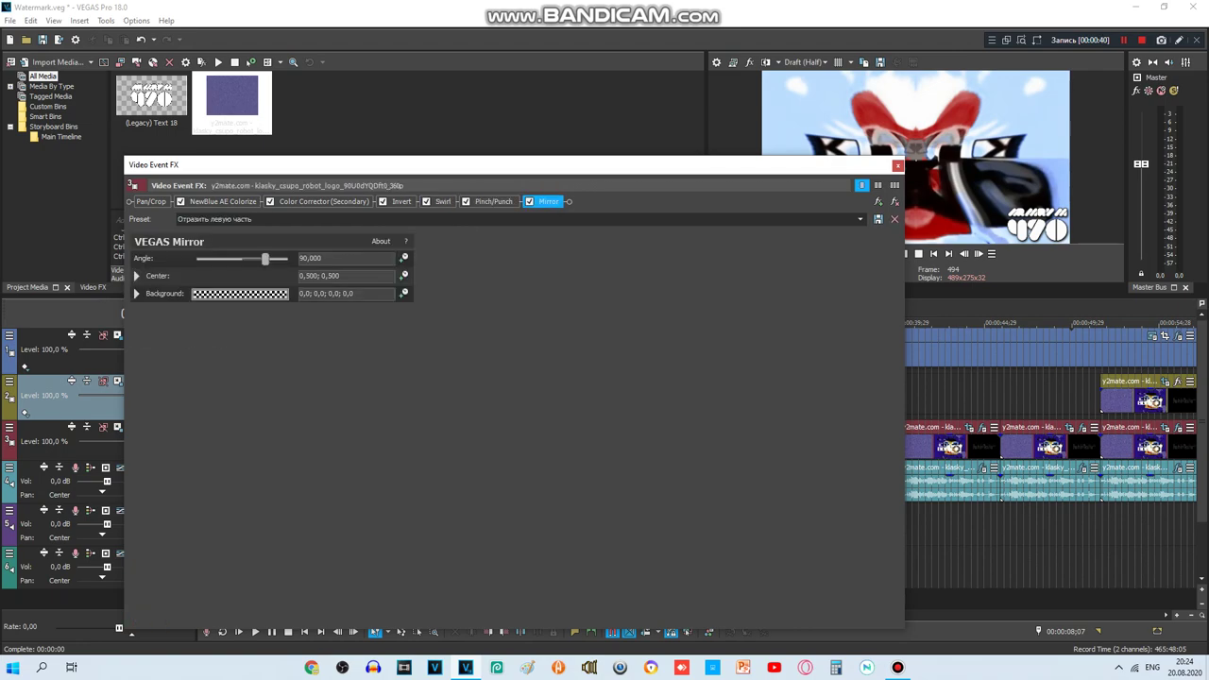
left_click(897, 166)
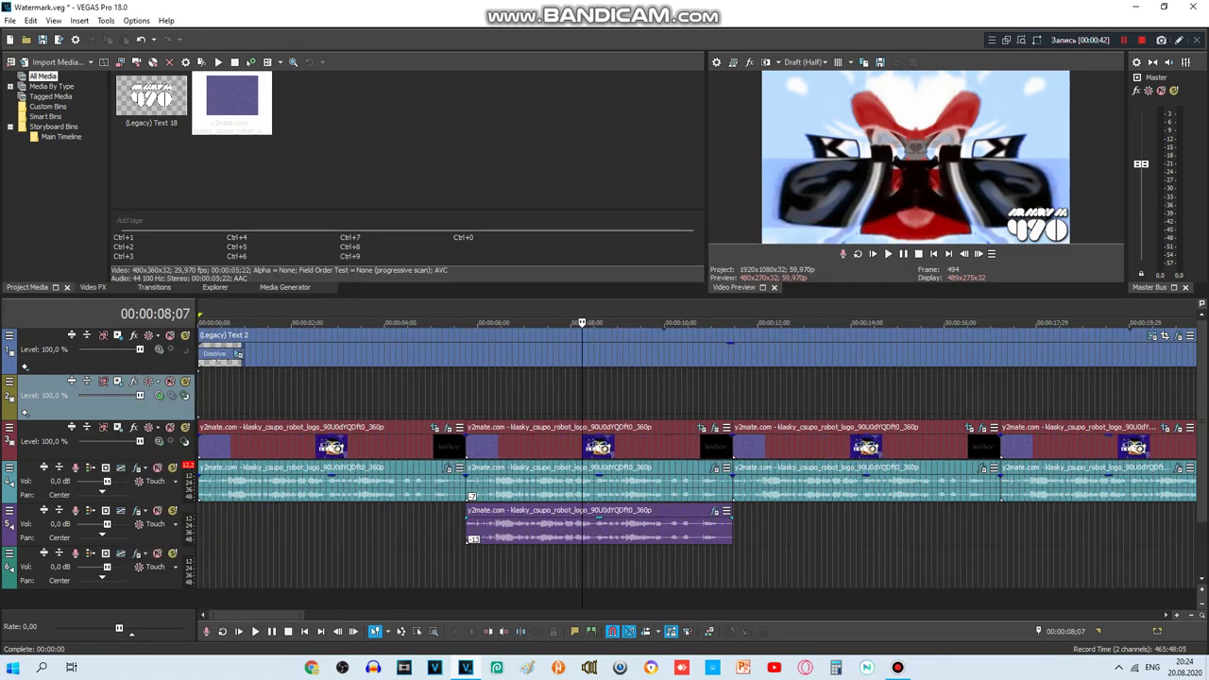
- Check the pitch shift properties and ExpressFX Distortion settings of the second clip's audio event on track 4
right_click(622, 486)
left_click(661, 646)
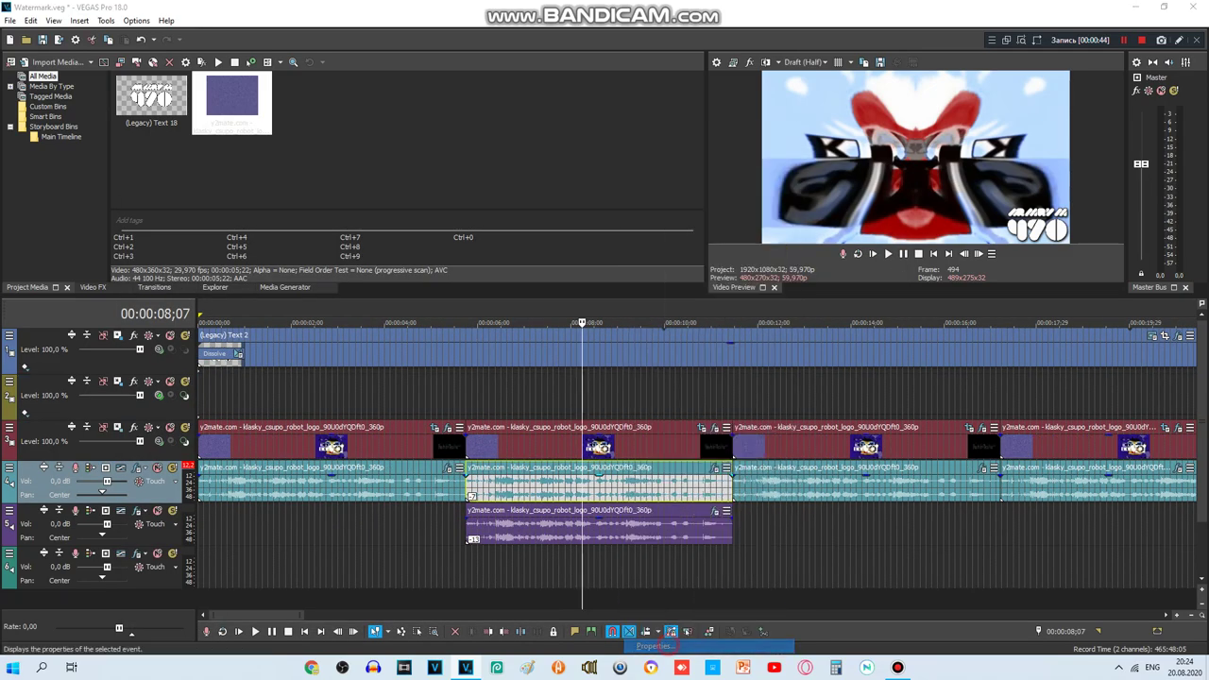
left_click(645, 465)
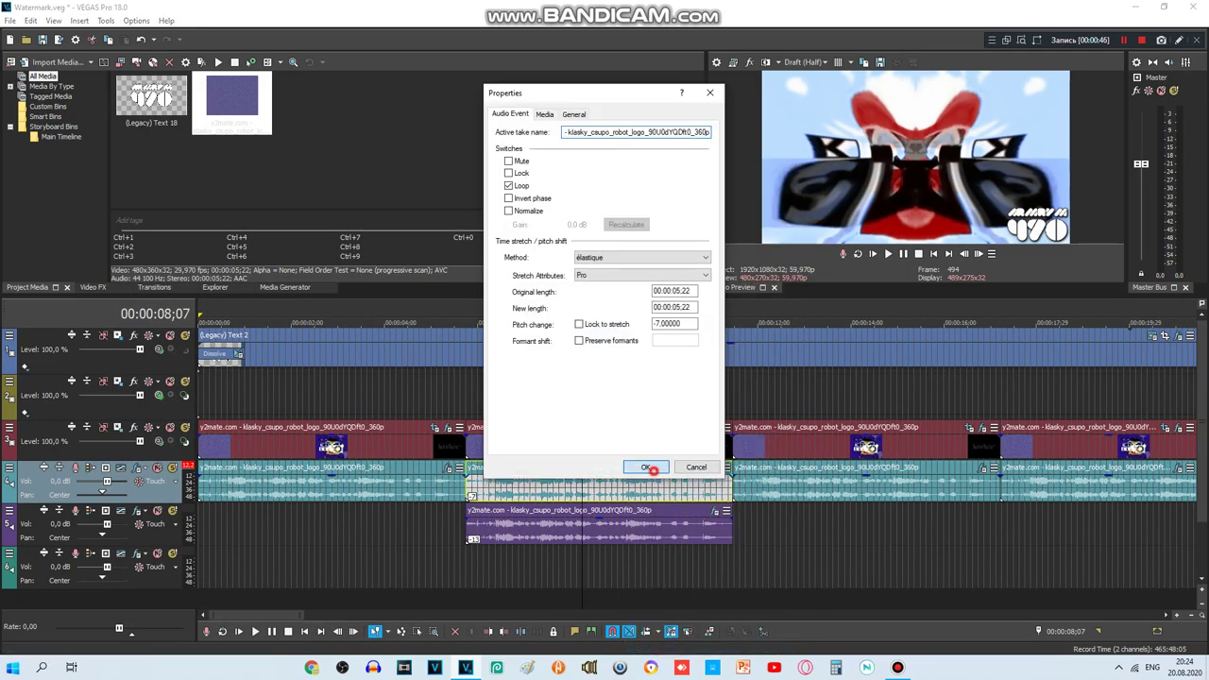
left_click(716, 467)
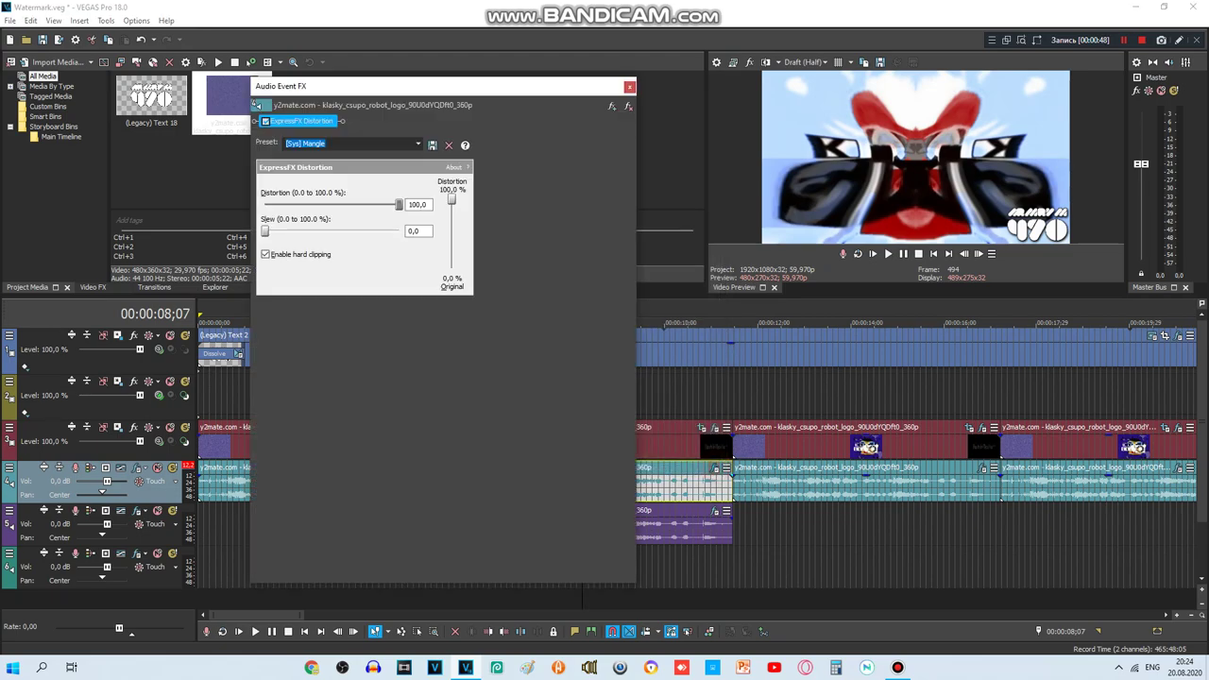
left_click(629, 86)
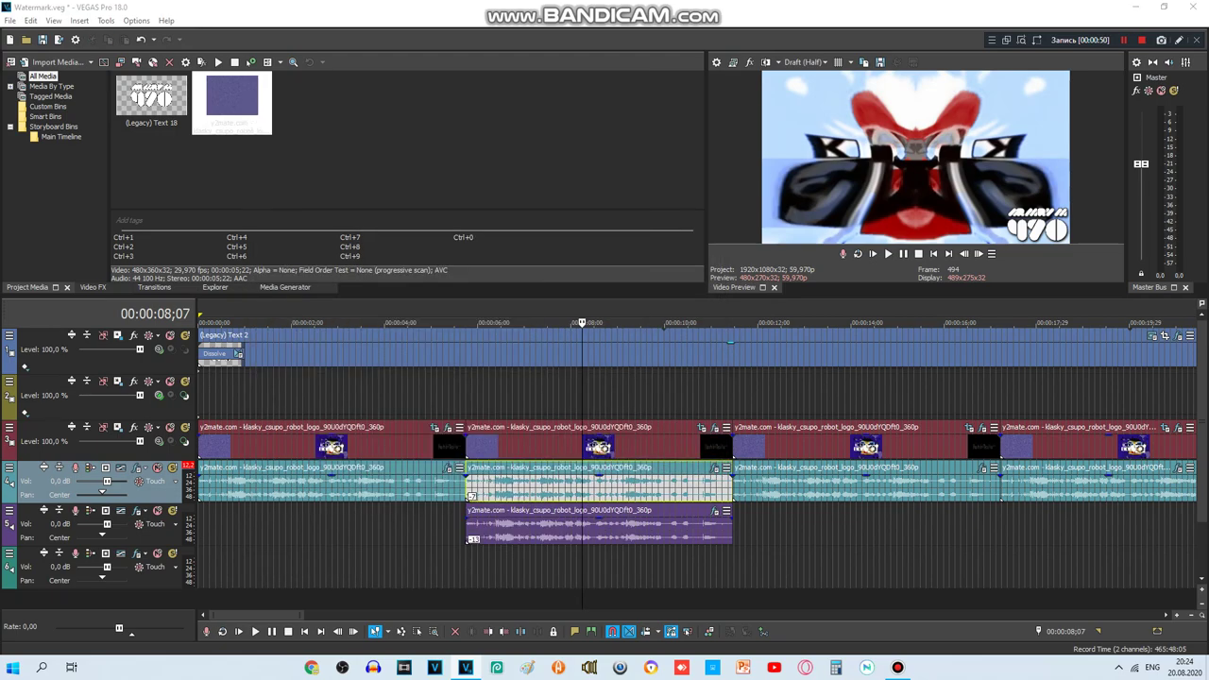
- Check the pitch shift properties and ExpressFX Distortion settings of the layered audio event on track 5
right_click(609, 529)
left_click(644, 645)
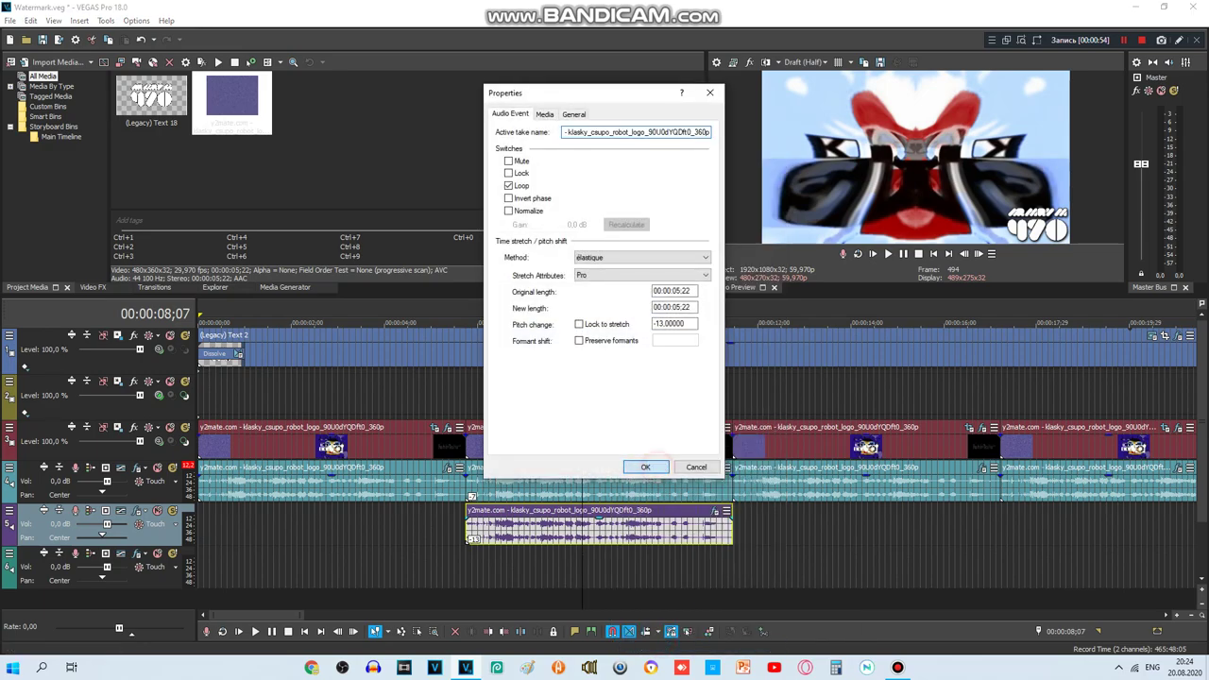
left_click(645, 467)
left_click(716, 510)
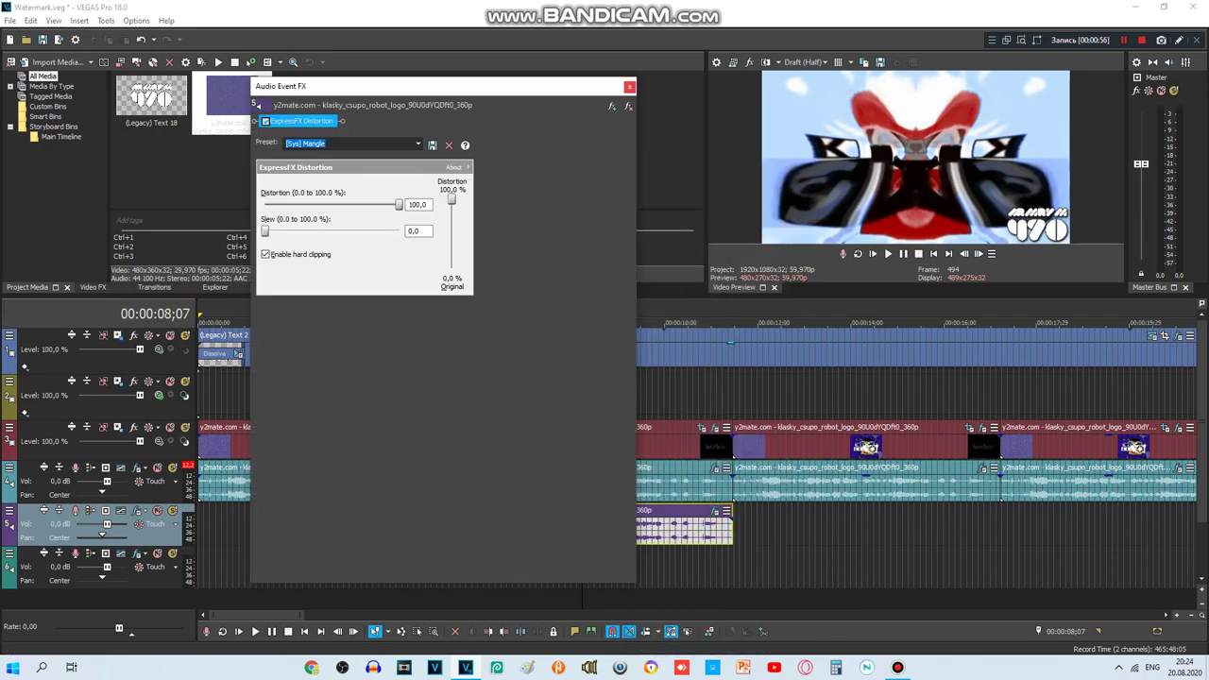
left_click(629, 86)
- Inspect the third clip's HSL Adjust, Color Corrector (Secondary) and Mirror video effects and its audio event's Bitcrusher effect
left_click(790, 393)
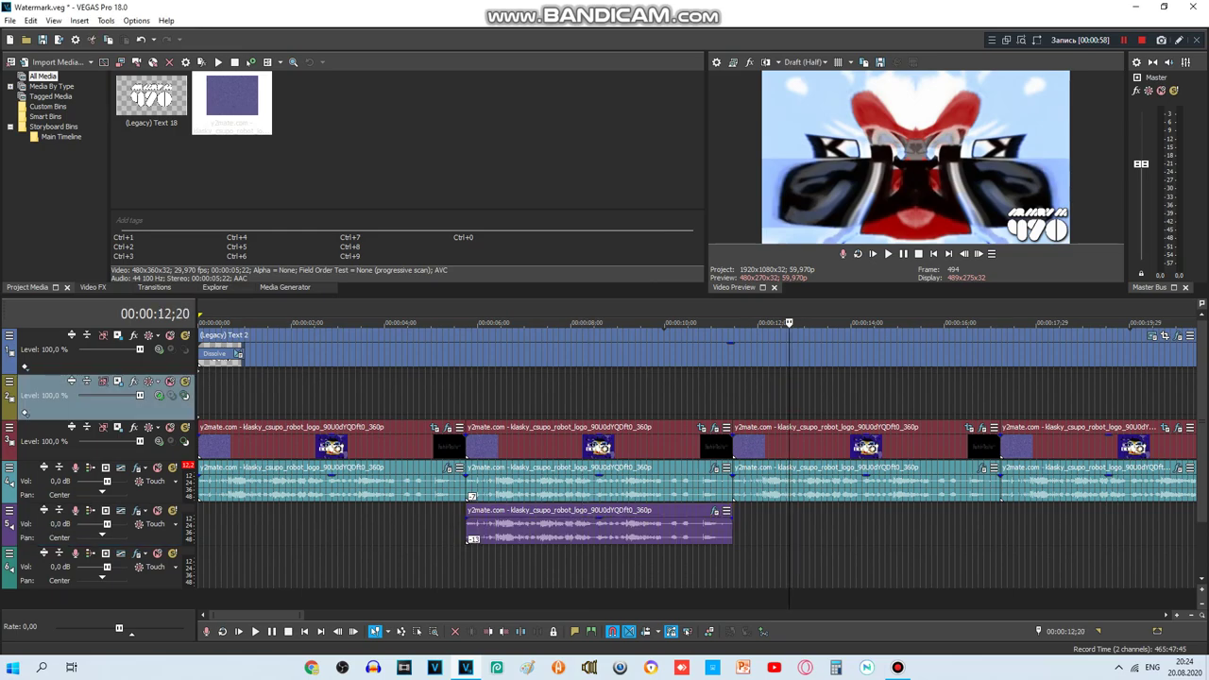
left_click(983, 427)
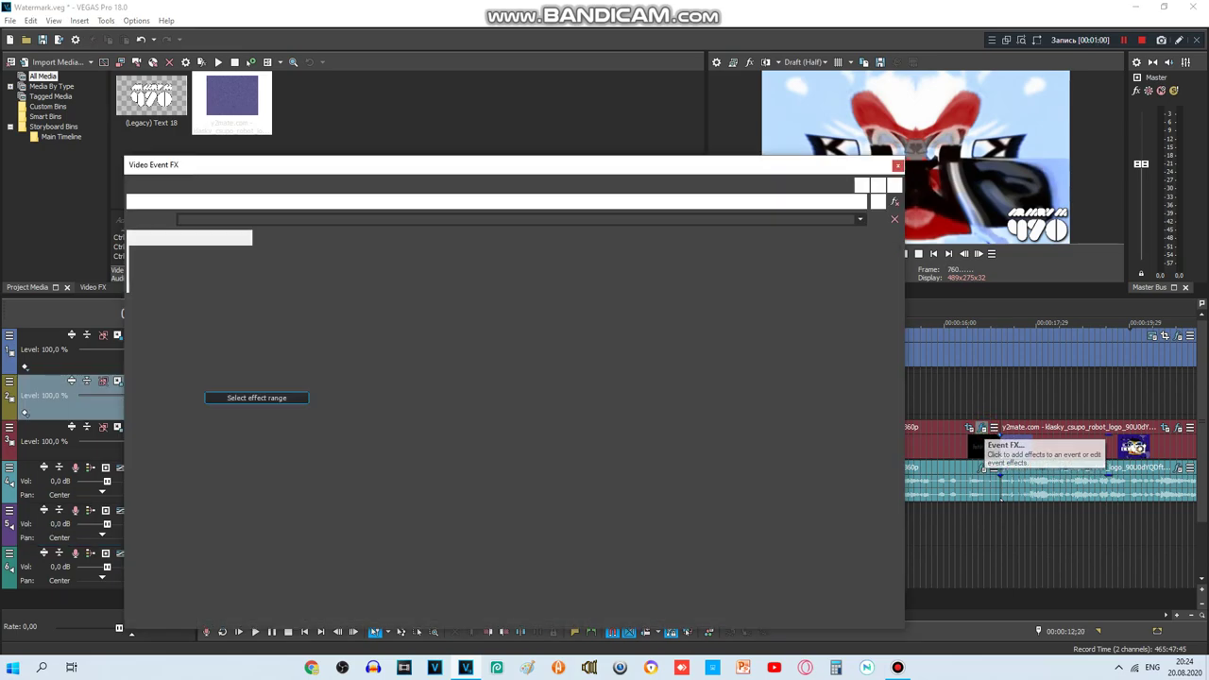
left_click(207, 201)
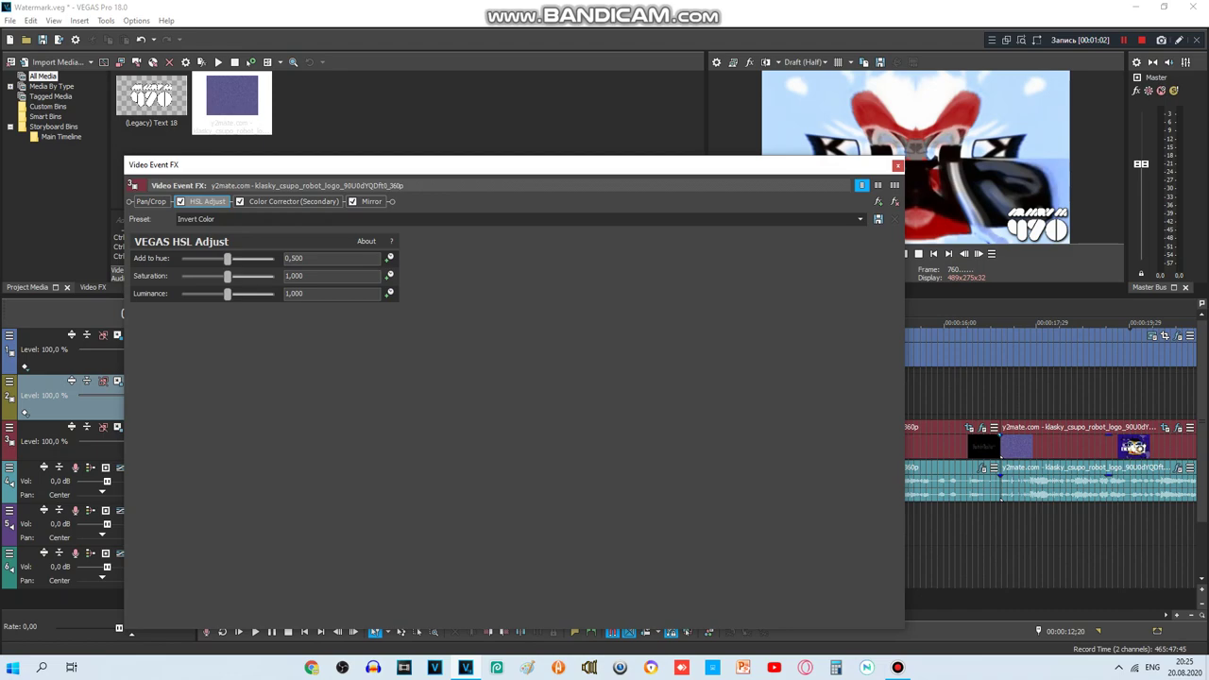
left_click(292, 201)
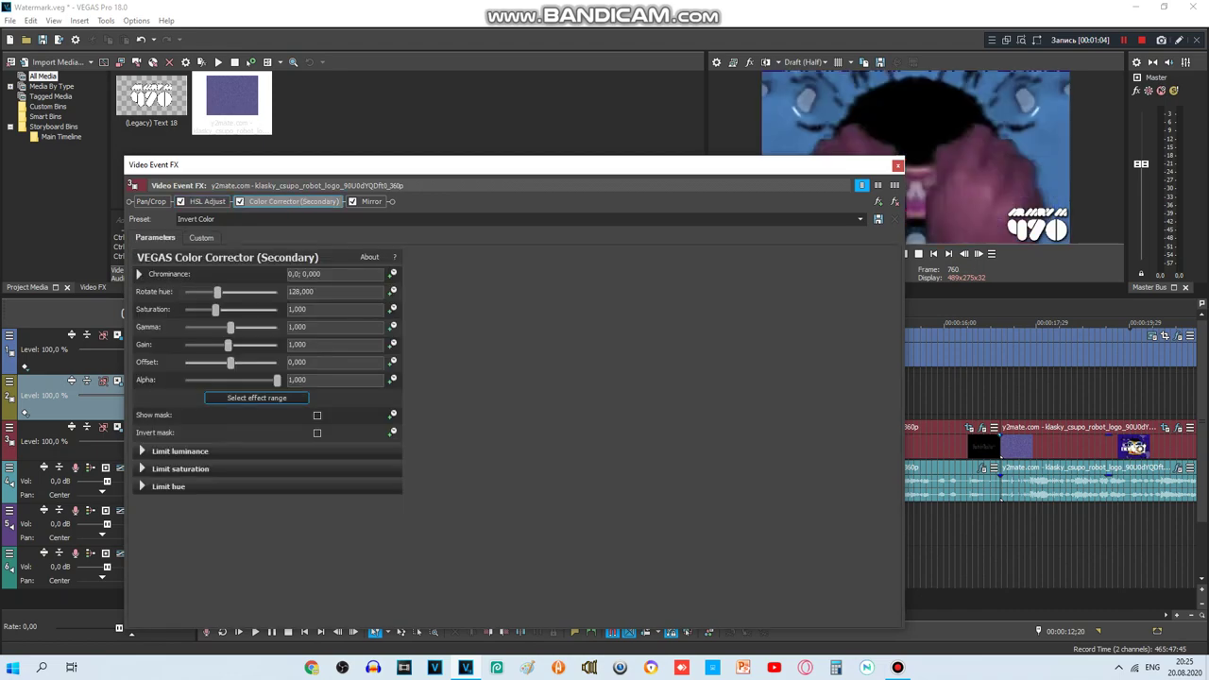
left_click(370, 201)
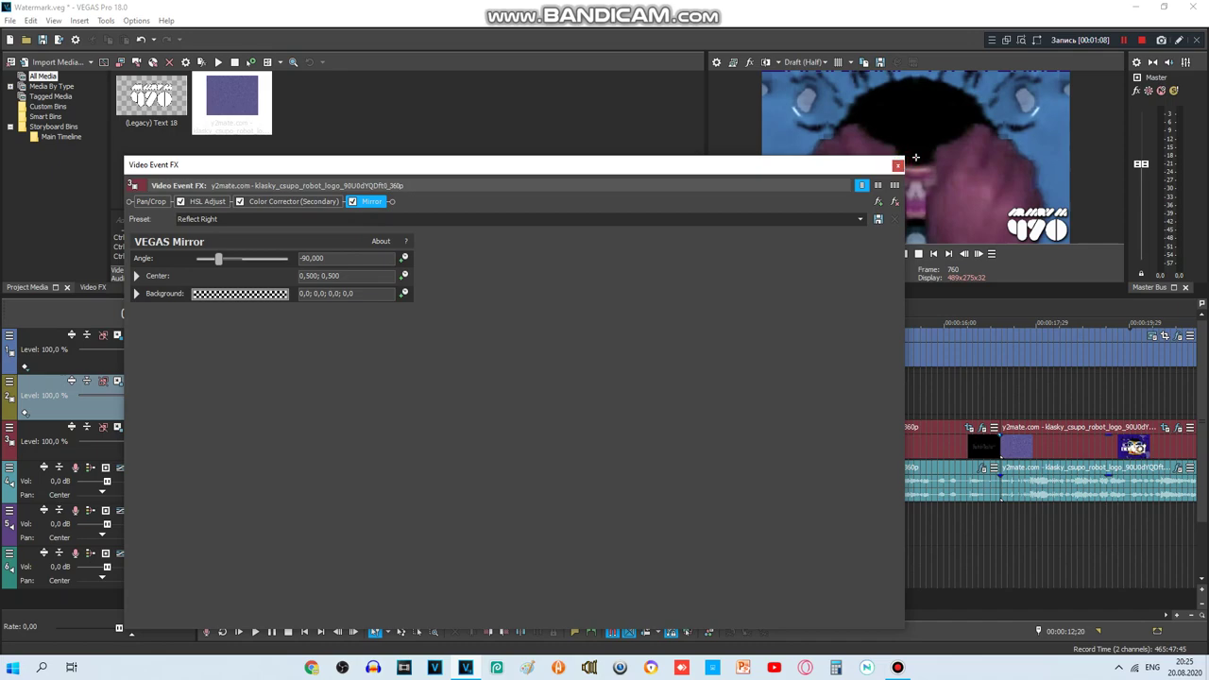
left_click(898, 165)
left_click(983, 468)
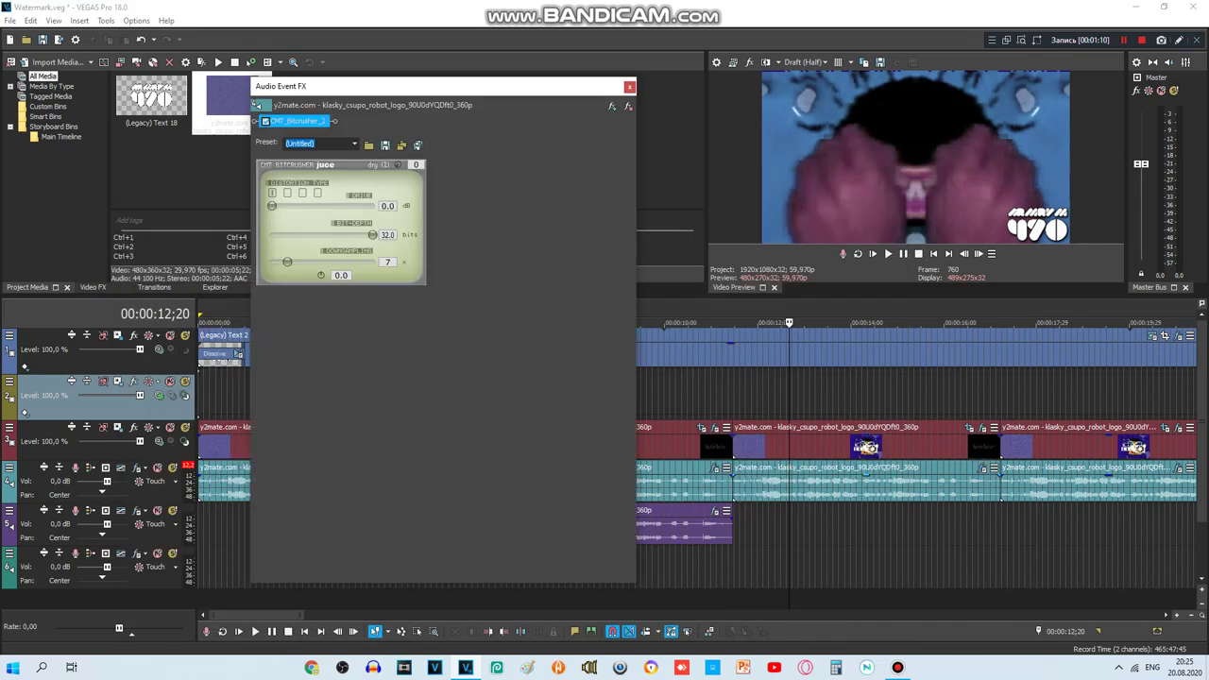
left_click(630, 86)
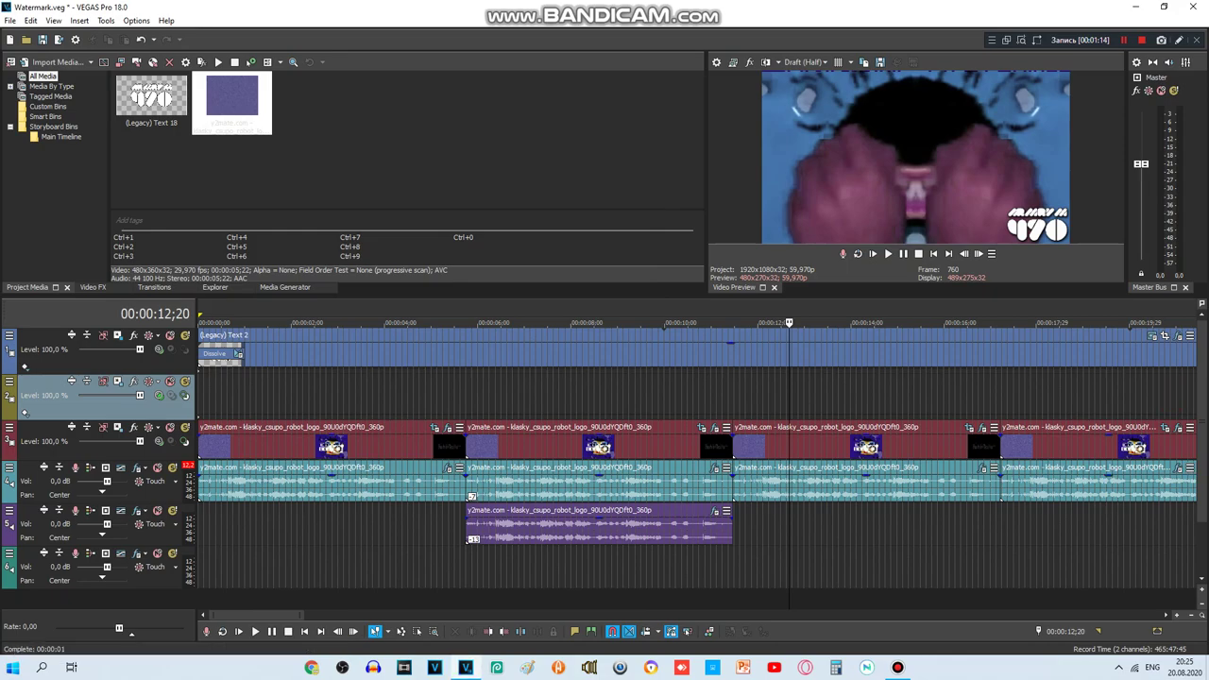
- Go to the fourth clip and inspect each color point of its Gradient Map video effect
left_click(1171, 397)
scroll(1172, 396, "down", 1)
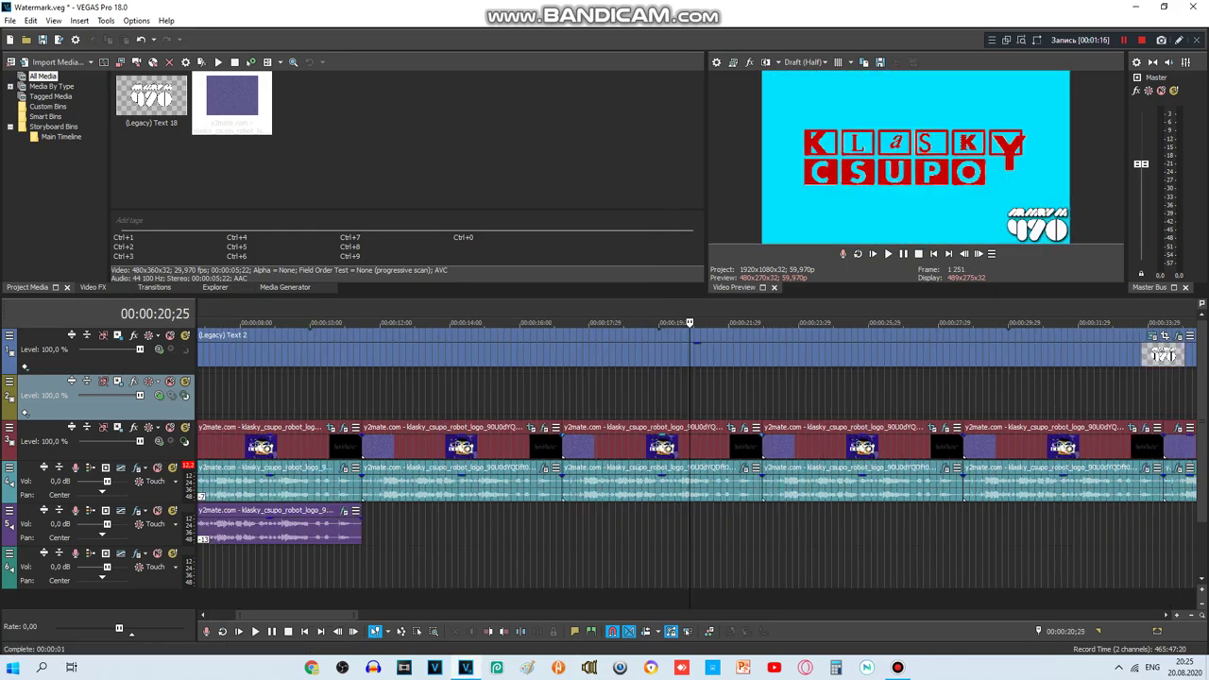
left_click(742, 427)
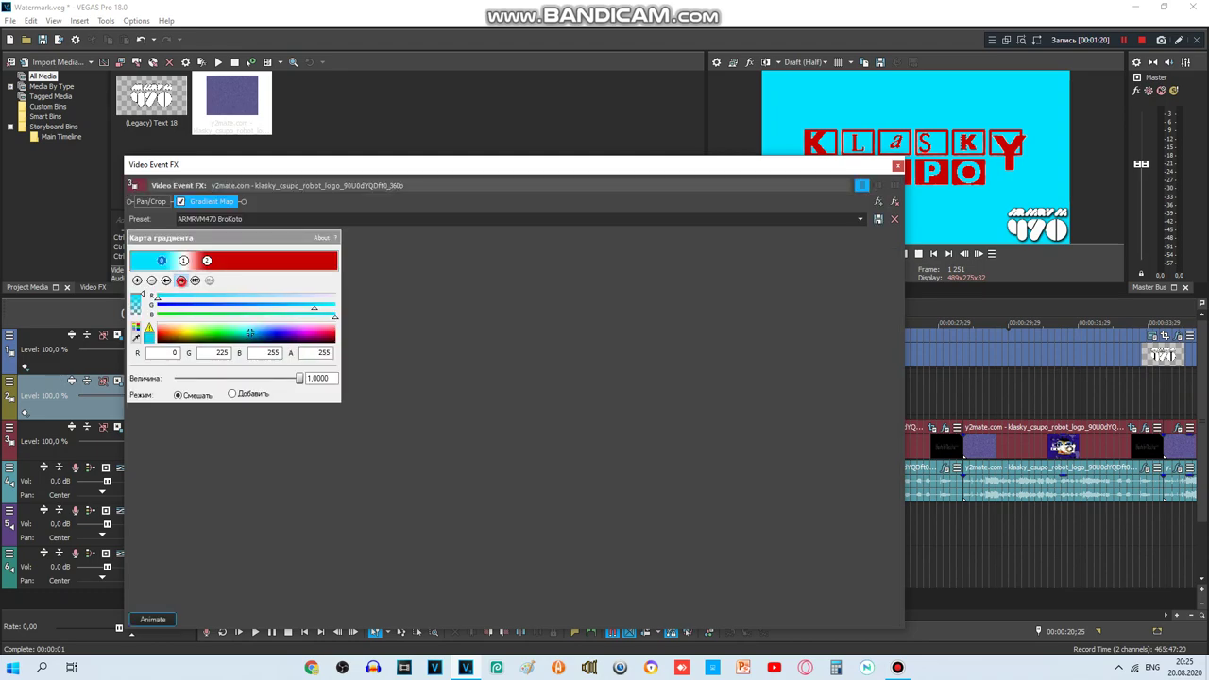
left_click(180, 279)
left_click(180, 280)
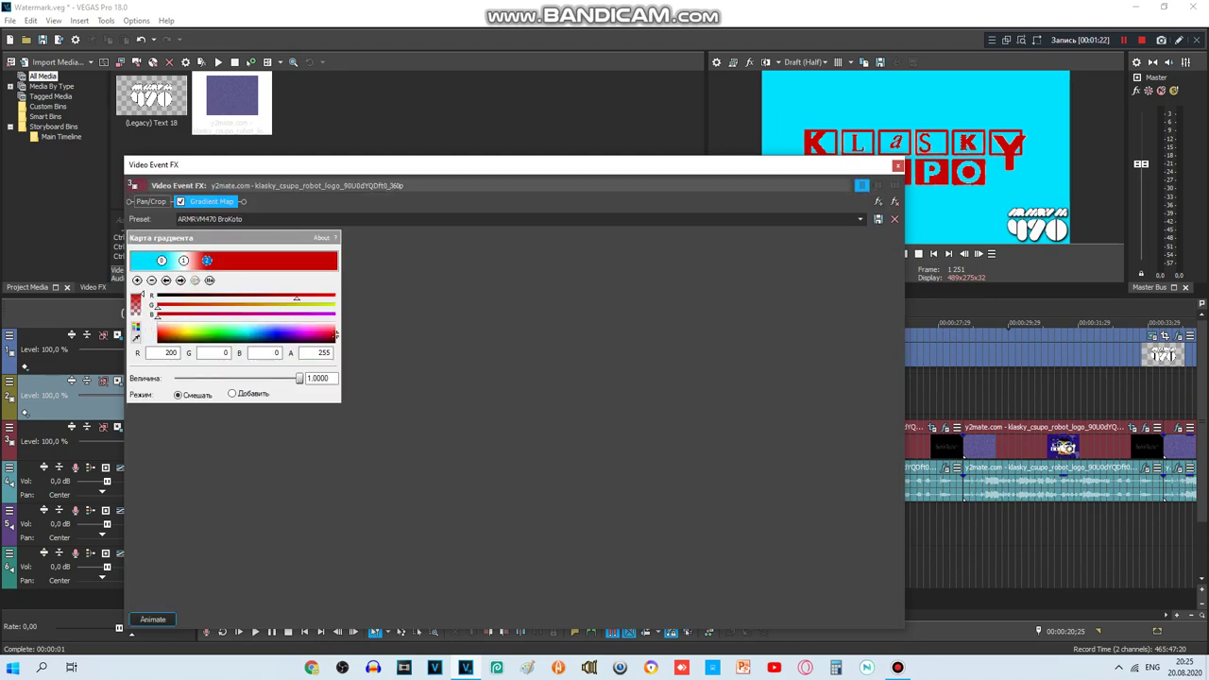
left_click(897, 165)
- Inspect the Bitcrusher and Vocodex effects on the fourth clip's audio event
left_click(742, 466)
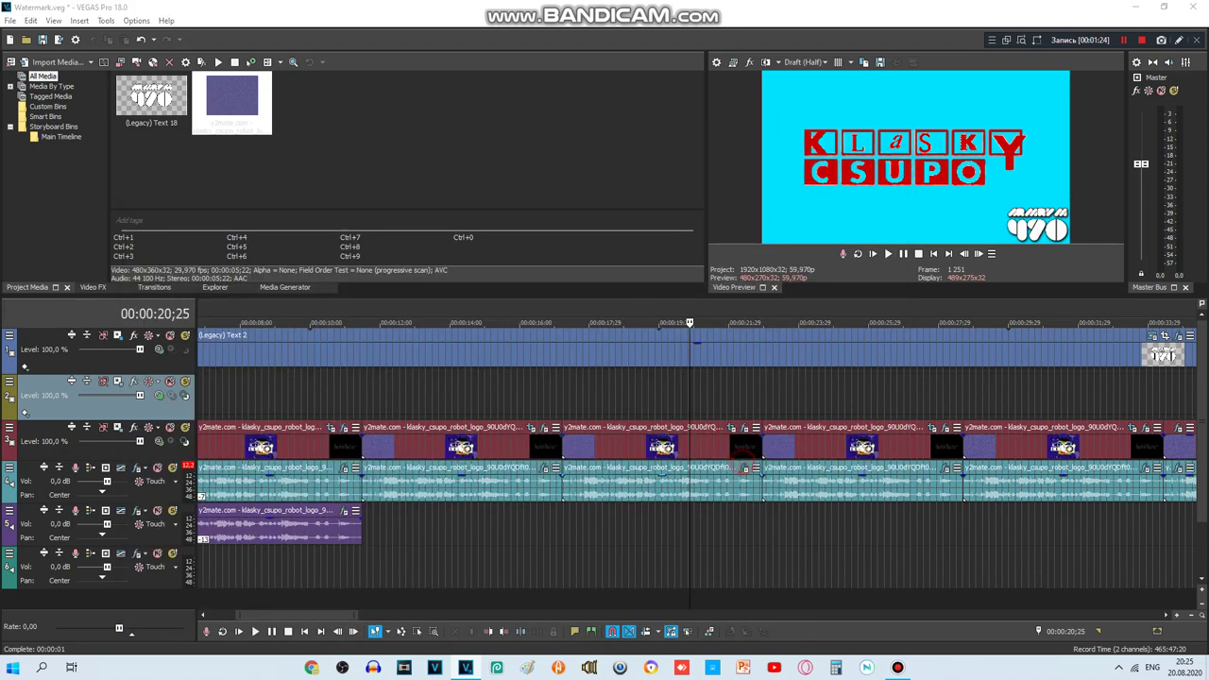
left_click(376, 121)
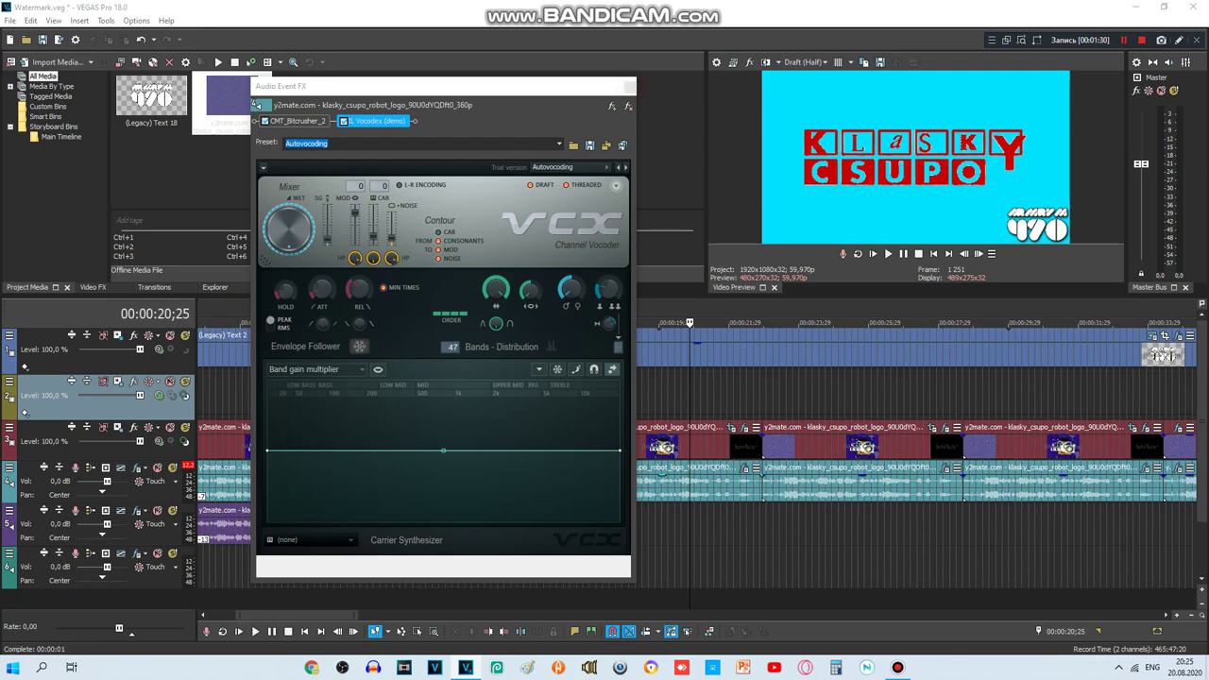
left_click(628, 85)
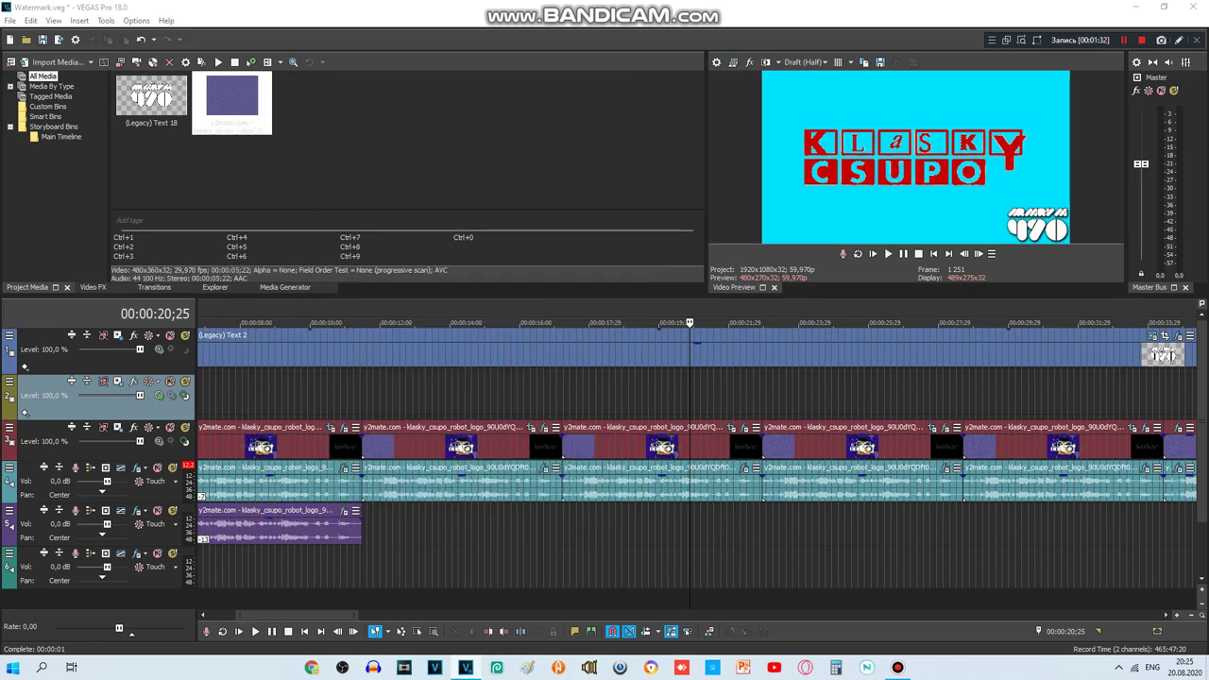
- Go to the fifth clip and inspect each color point of its Gradient Map video effect
left_click(831, 408)
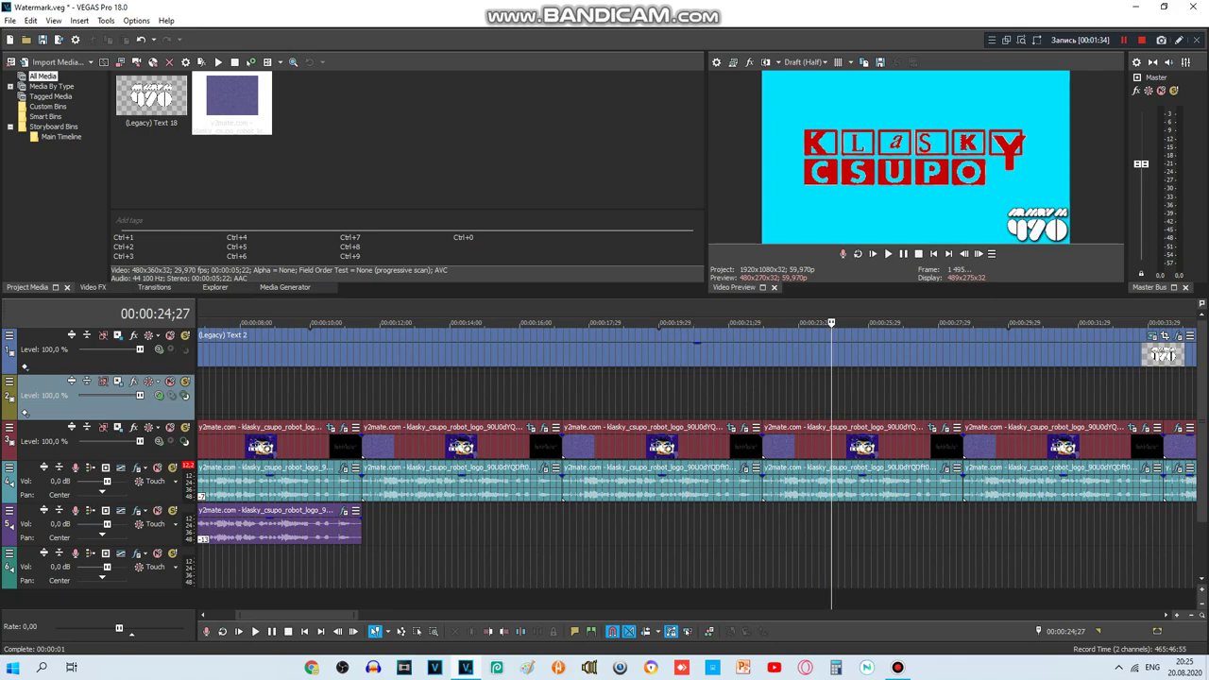
left_click(944, 427)
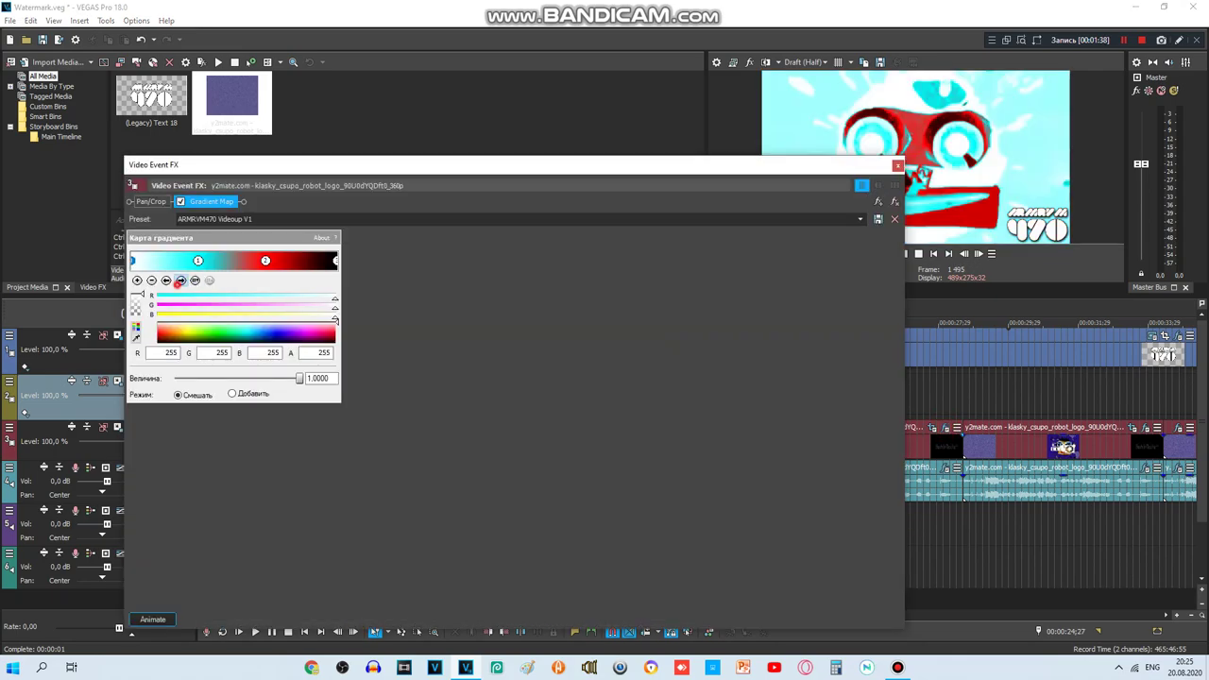
left_click(179, 280)
left_click(180, 281)
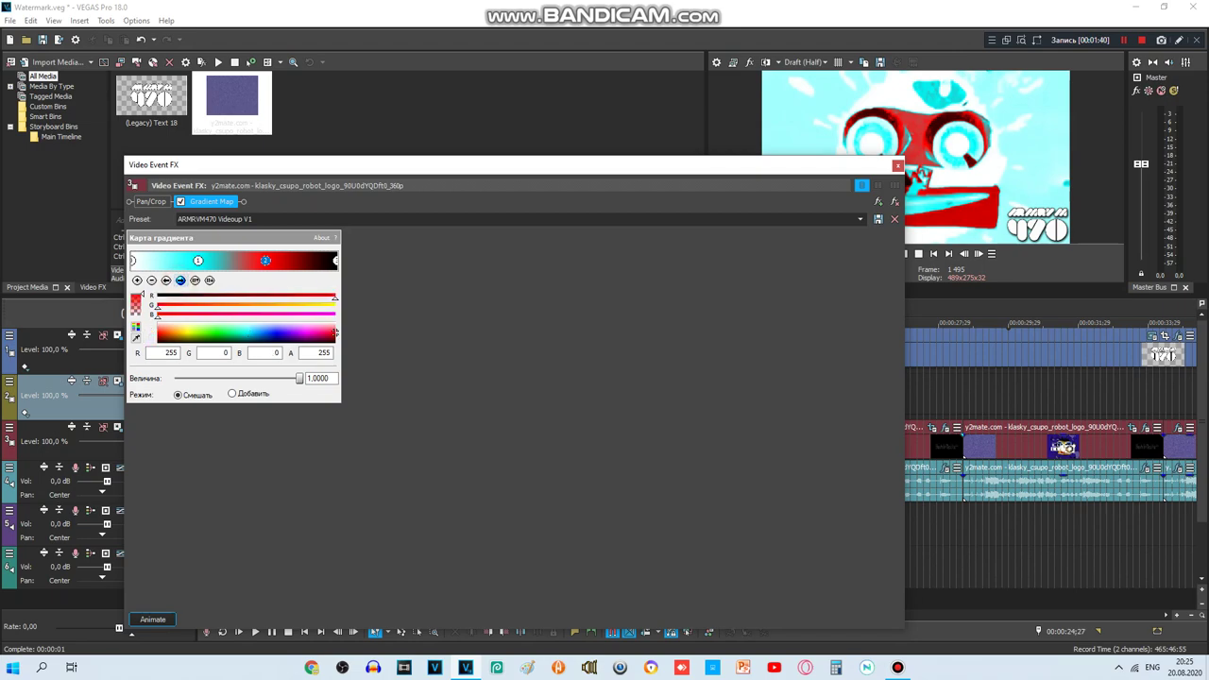
left_click(179, 280)
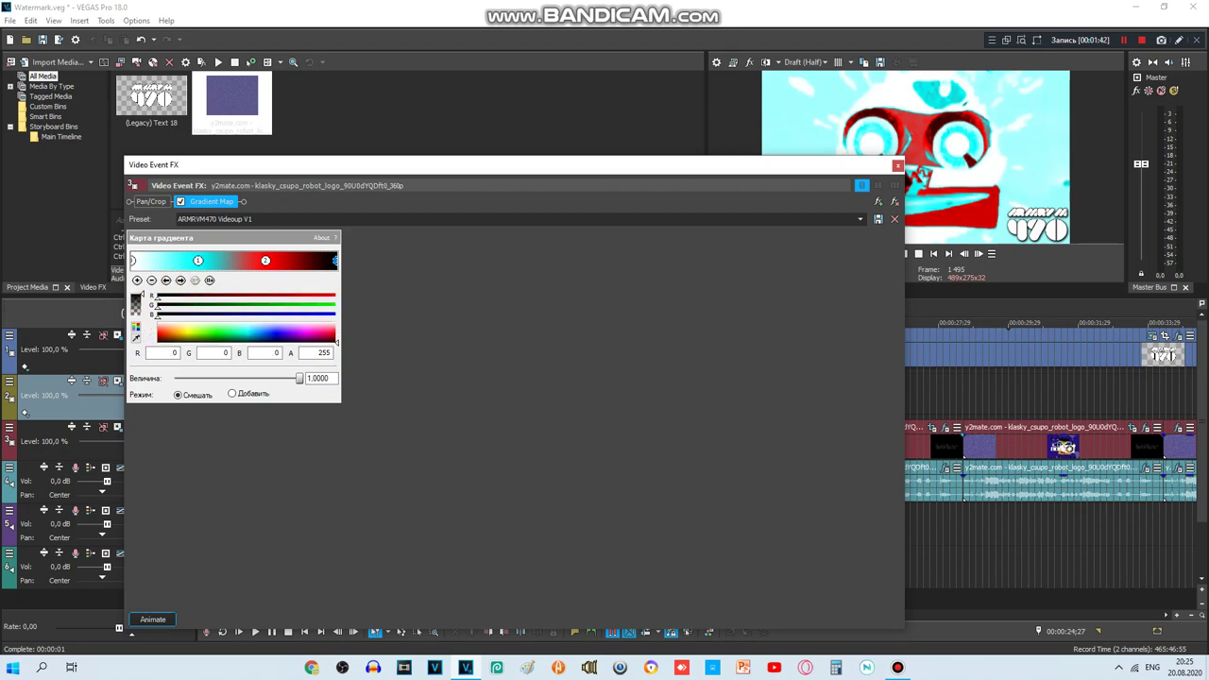
- Inspect the Vocodex effect on the fifth clip's audio event
left_click(897, 165)
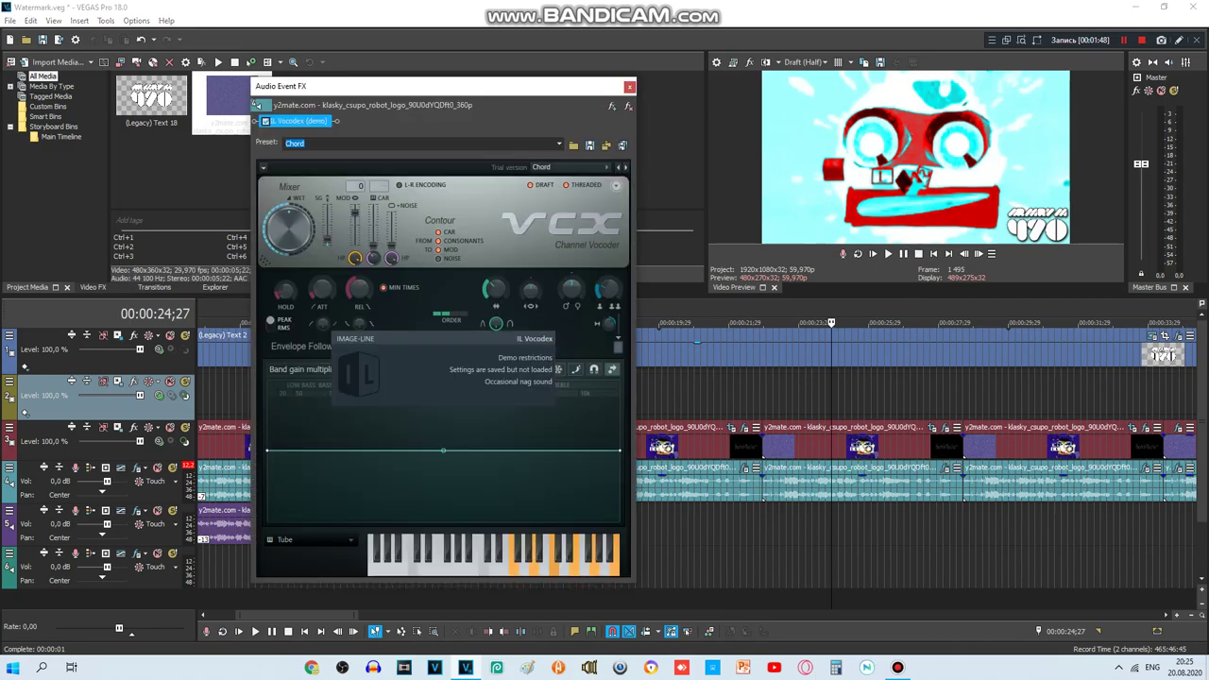
left_click(629, 85)
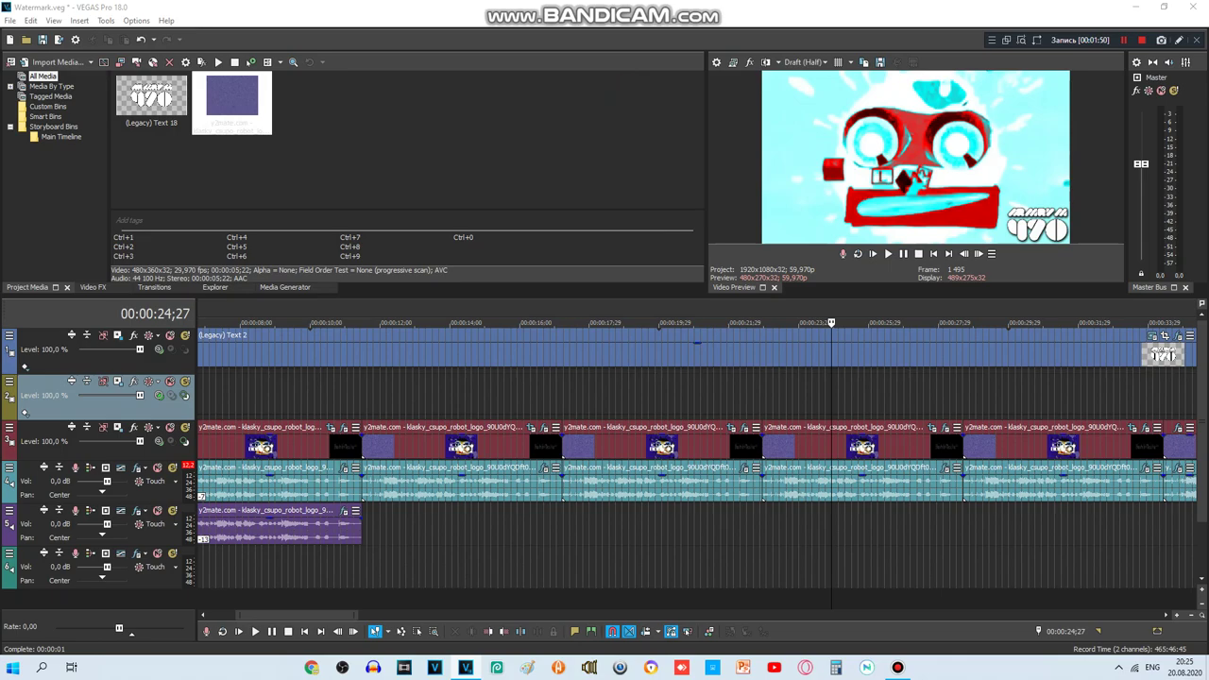
- Go to the sixth clip and inspect each color point of its Gradient Map and its TV Simulator video effect
left_click(1012, 408)
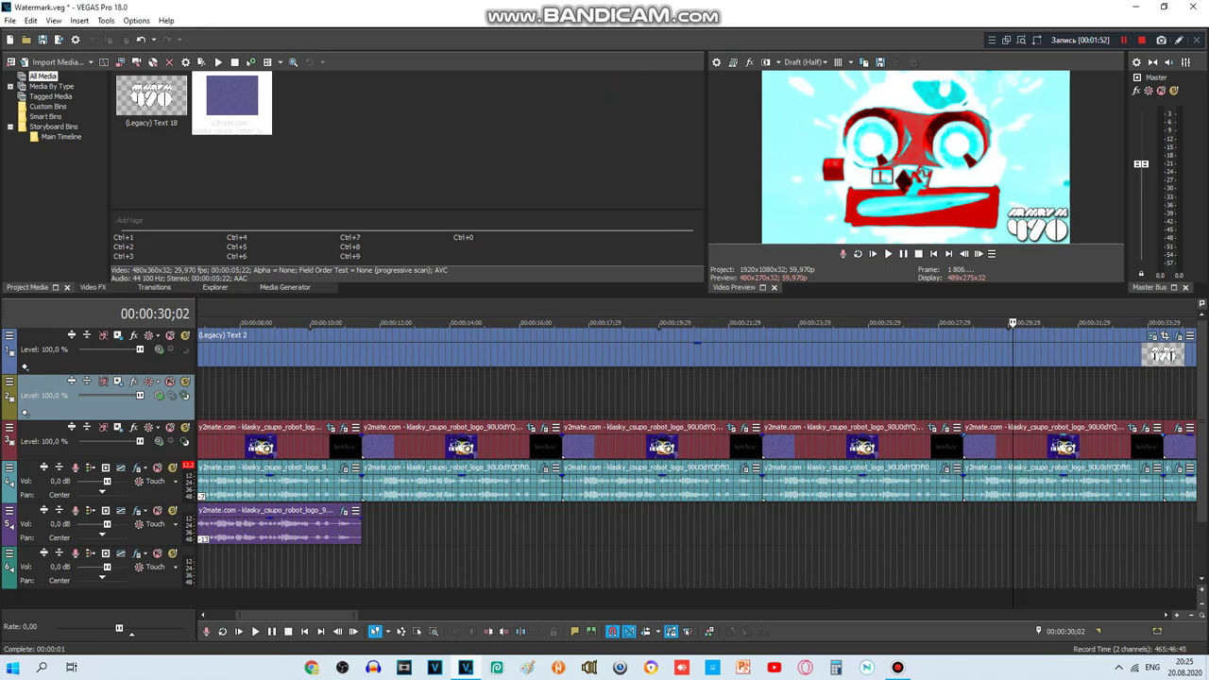
left_click(1145, 428)
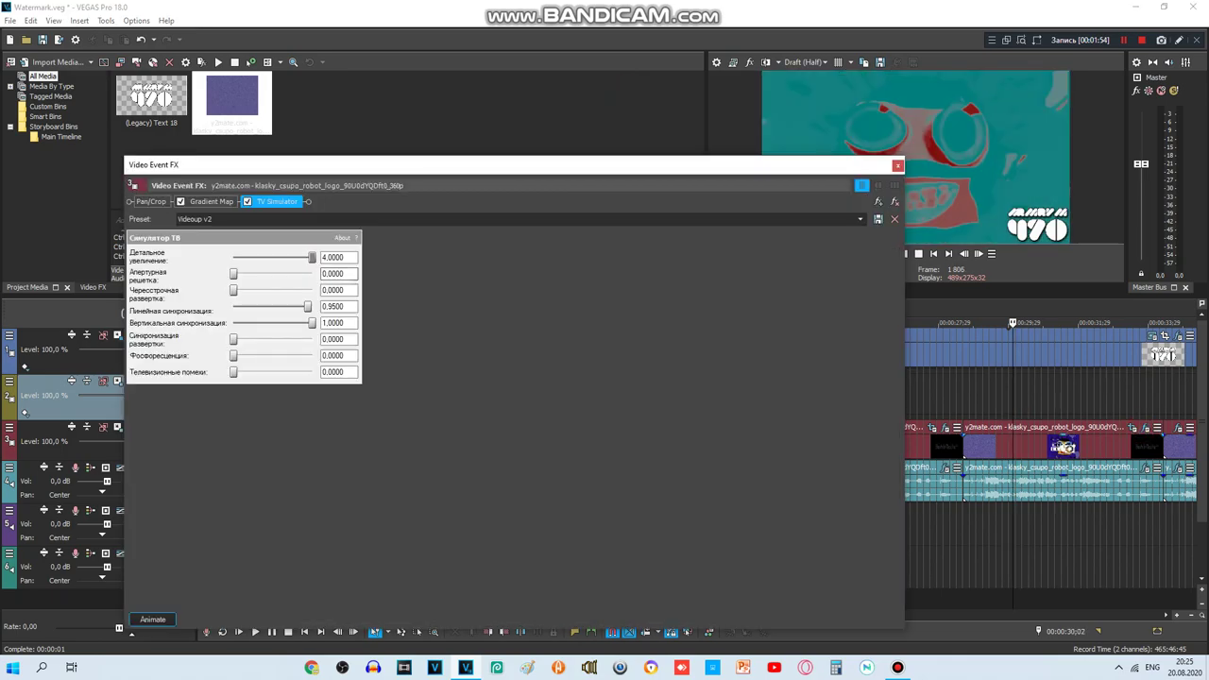
left_click(228, 202)
left_click(227, 202)
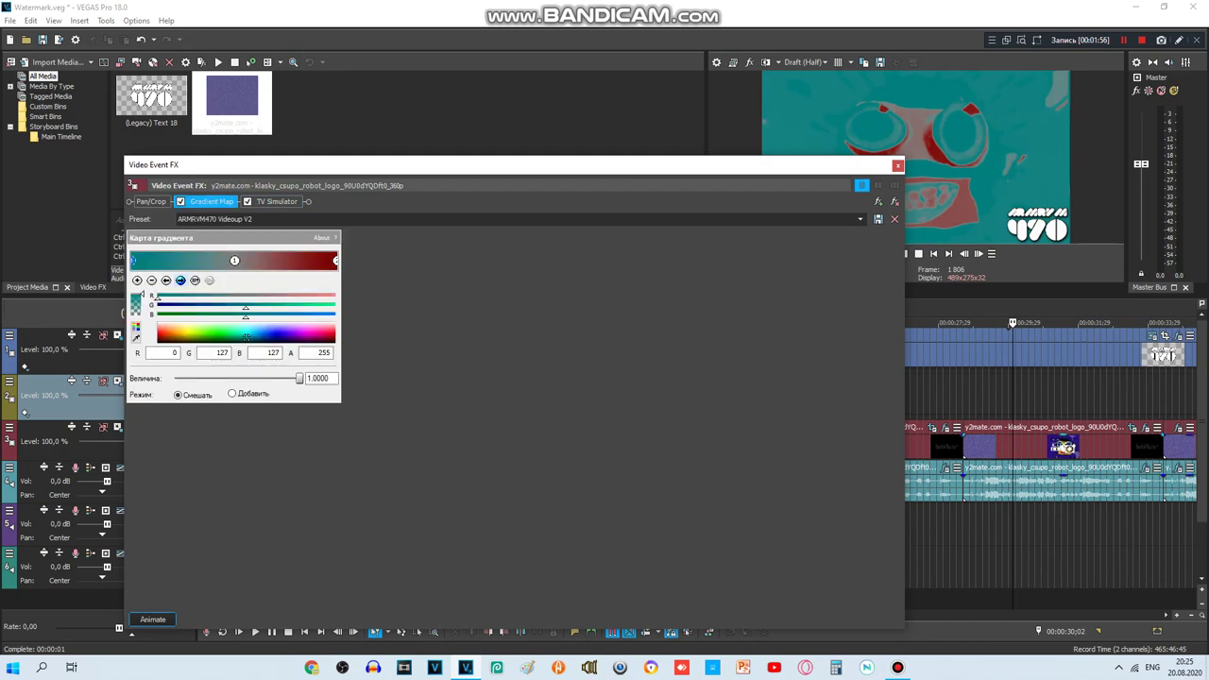
left_click(181, 280)
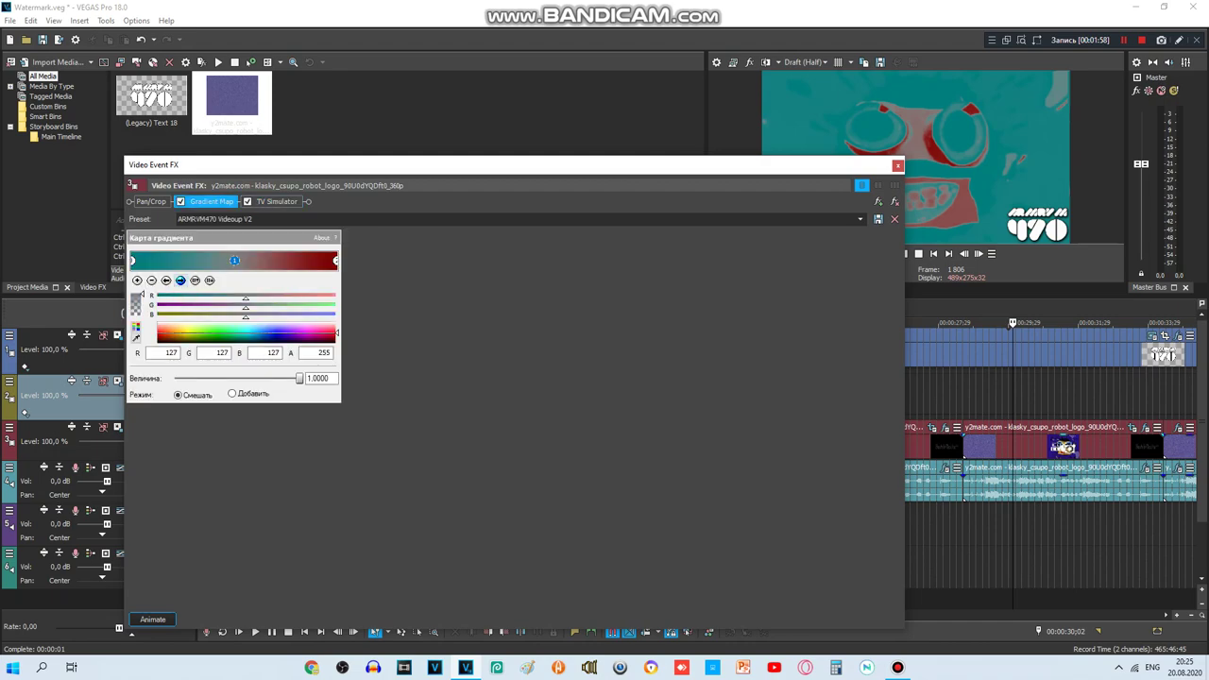
left_click(180, 280)
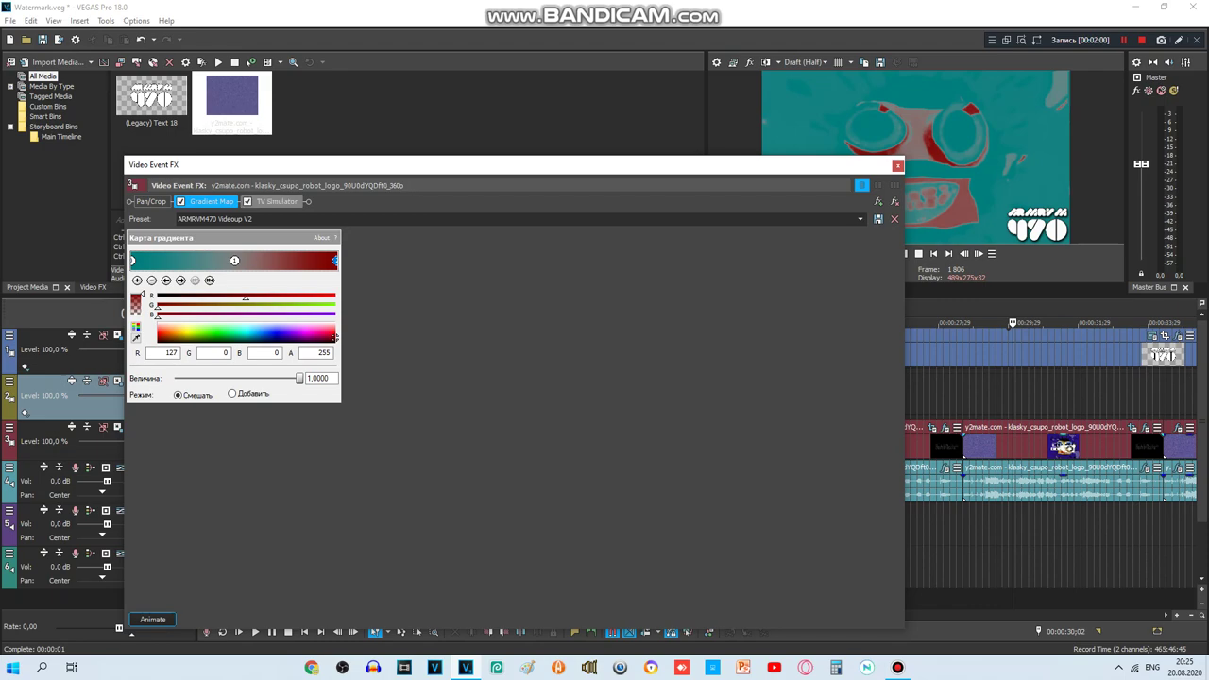
left_click(277, 201)
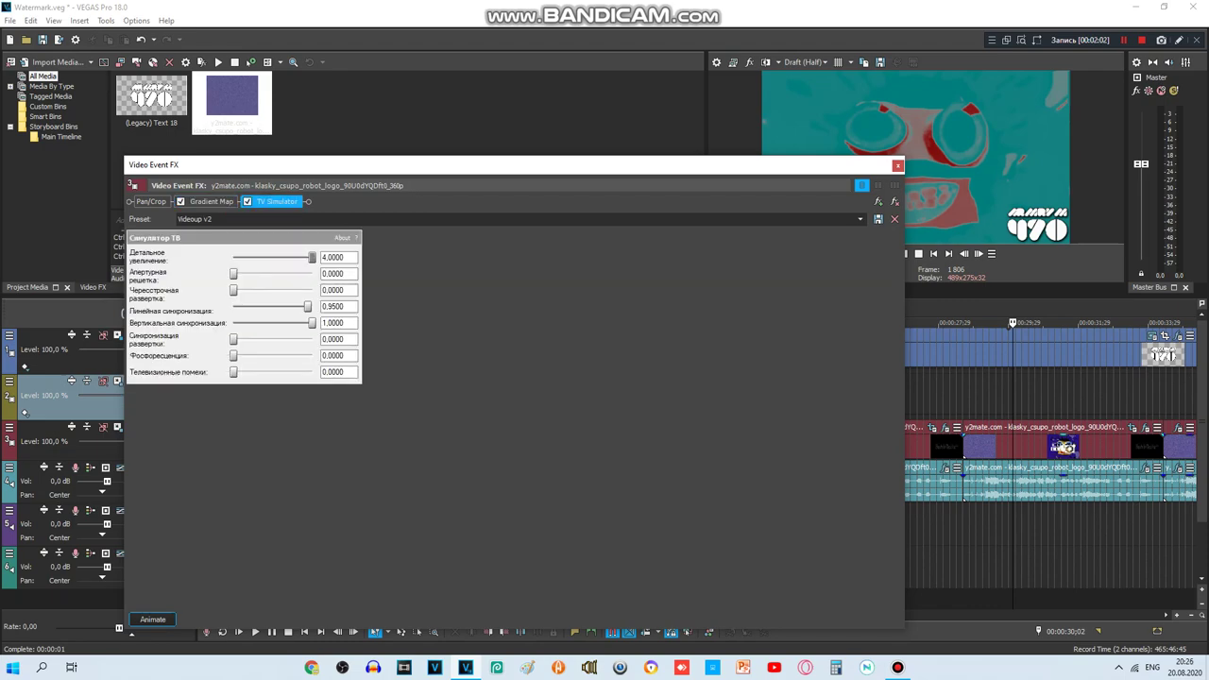
- Inspect the Vocodex effect on the sixth clip's audio event
left_click(897, 165)
left_click(1143, 473)
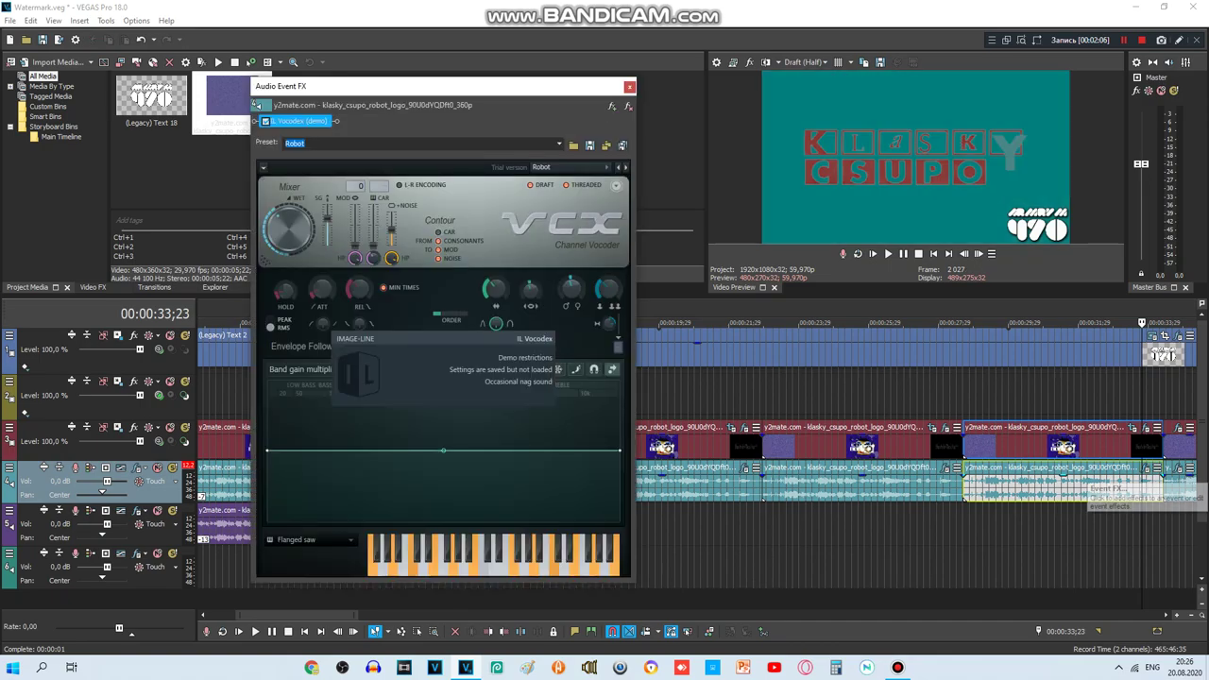
- Go to the seventh clip and inspect the color points of its Gradient Map video effect
scroll(916, 472, "down", 1)
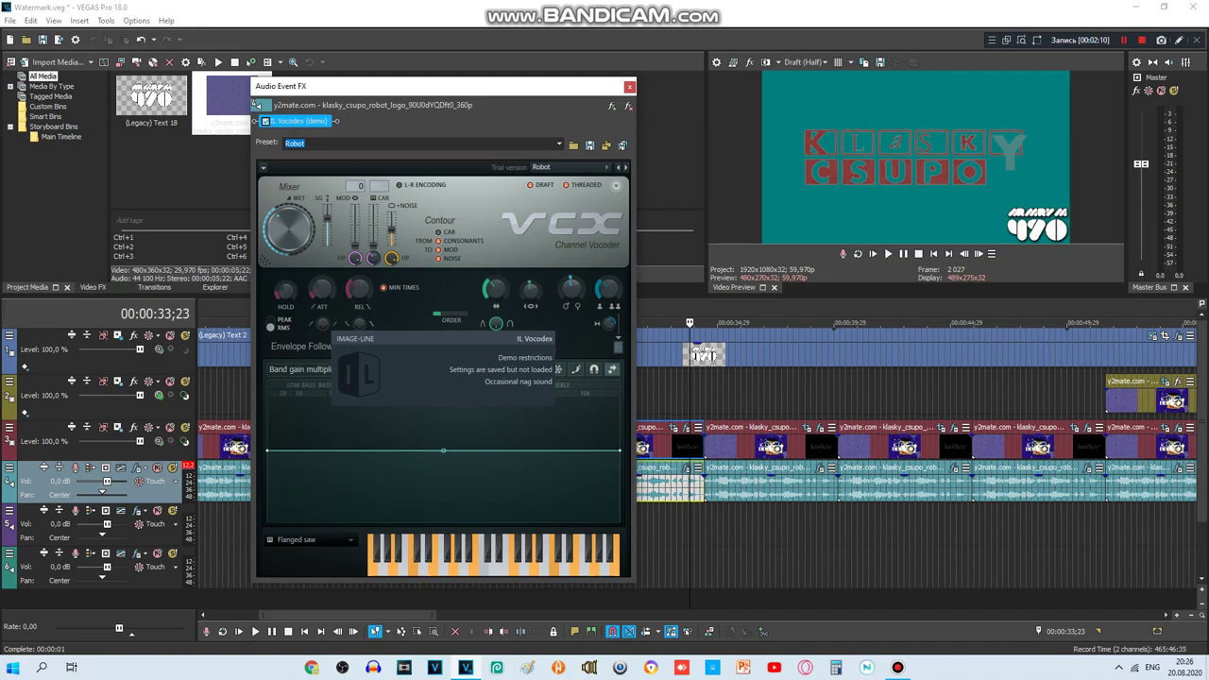
left_click(773, 396)
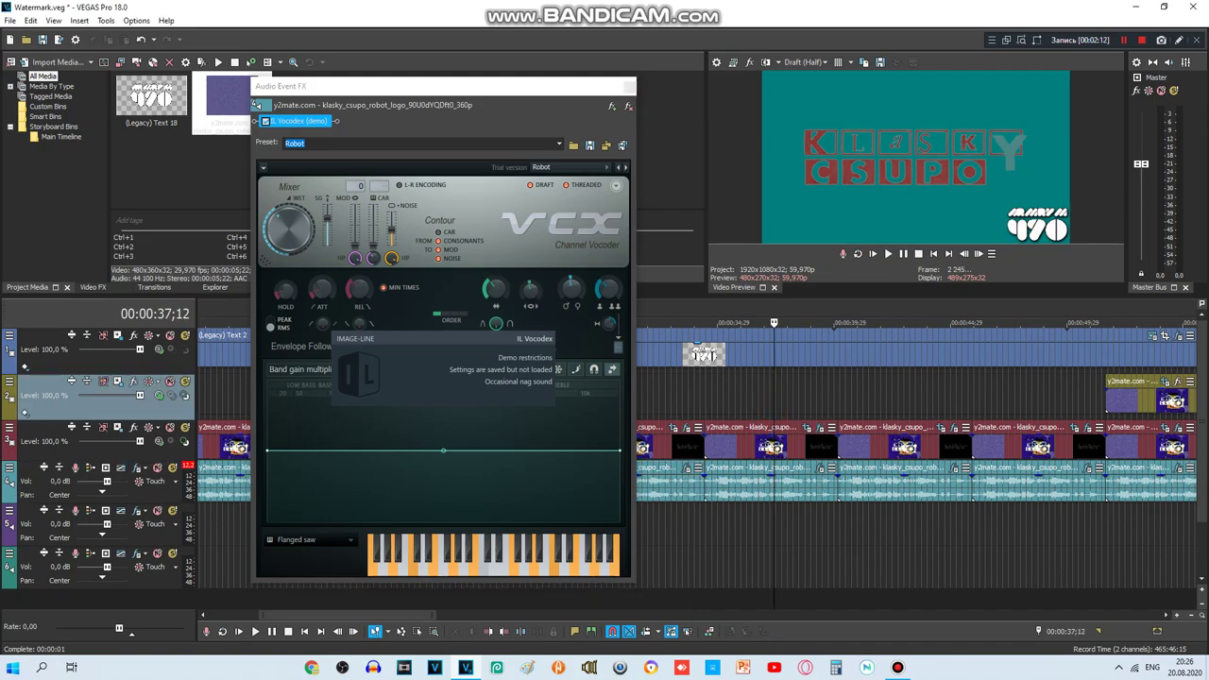
left_click(630, 86)
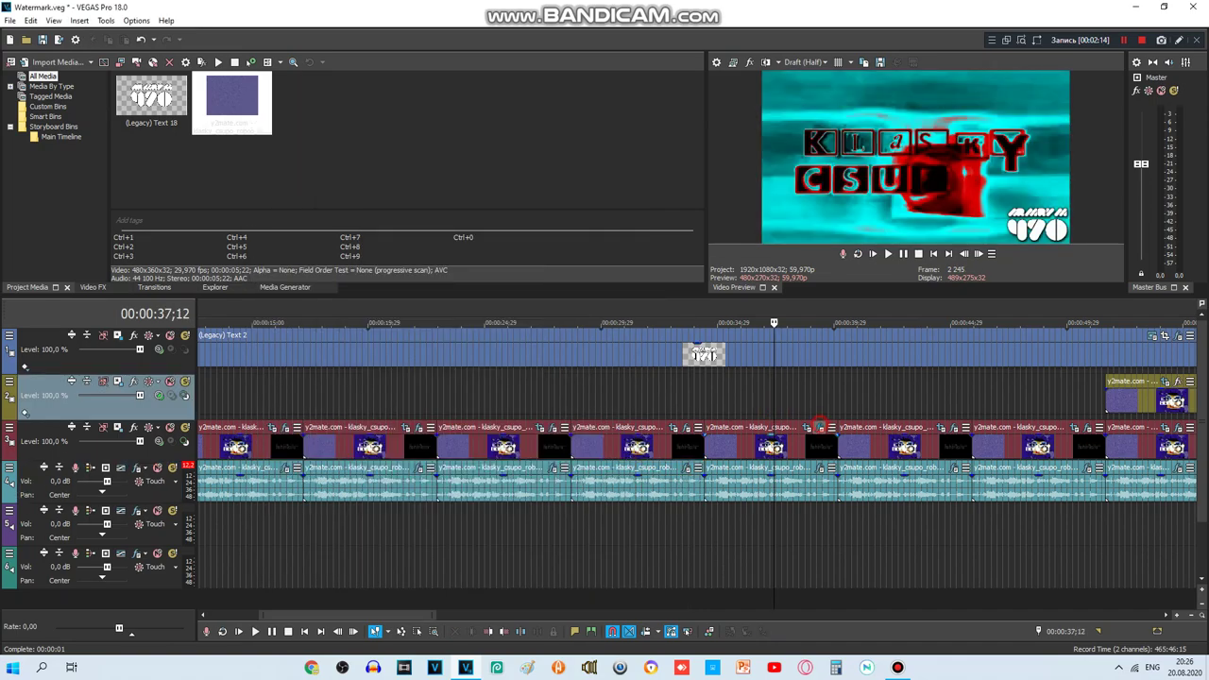
left_click(819, 428)
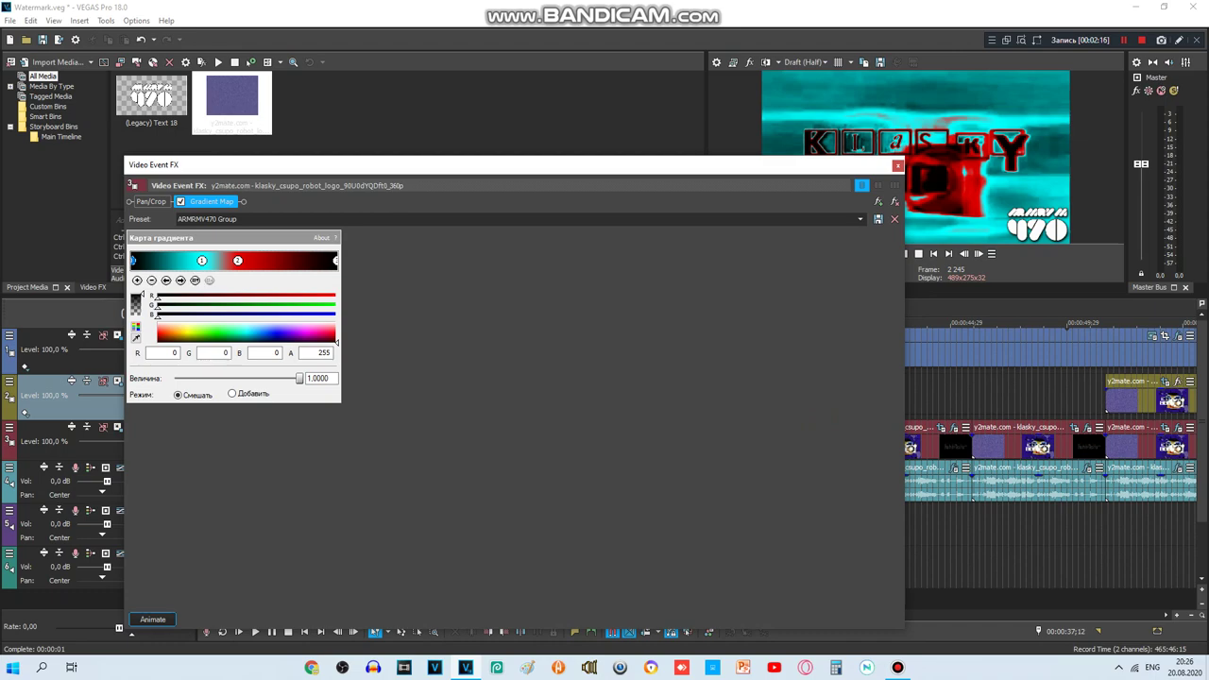
left_click(238, 260)
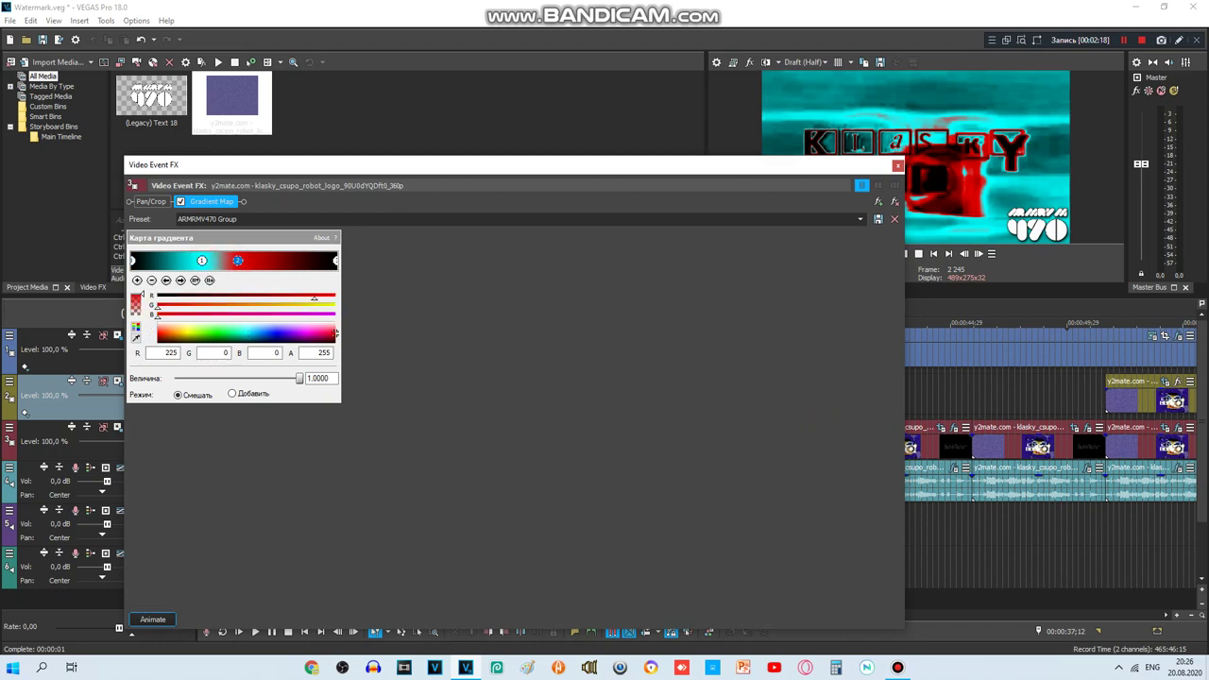
left_click(336, 260)
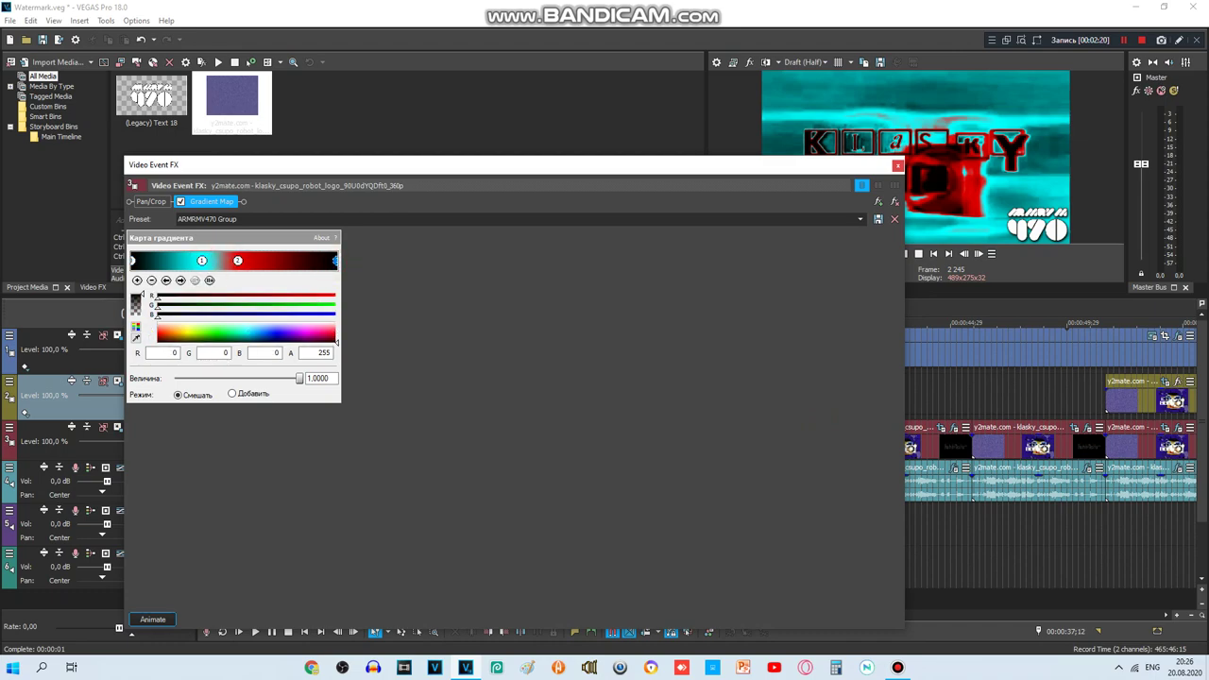
- Inspect the Vocodex effect on the seventh clip's audio event
left_click(897, 166)
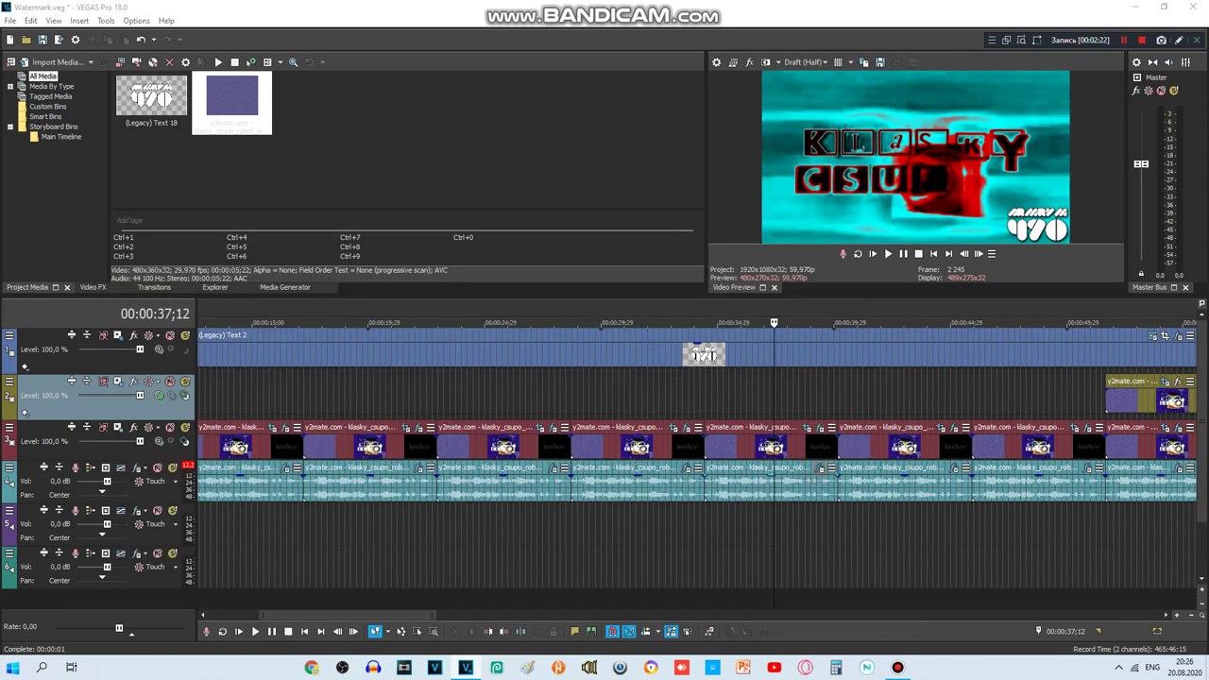
left_click(820, 468)
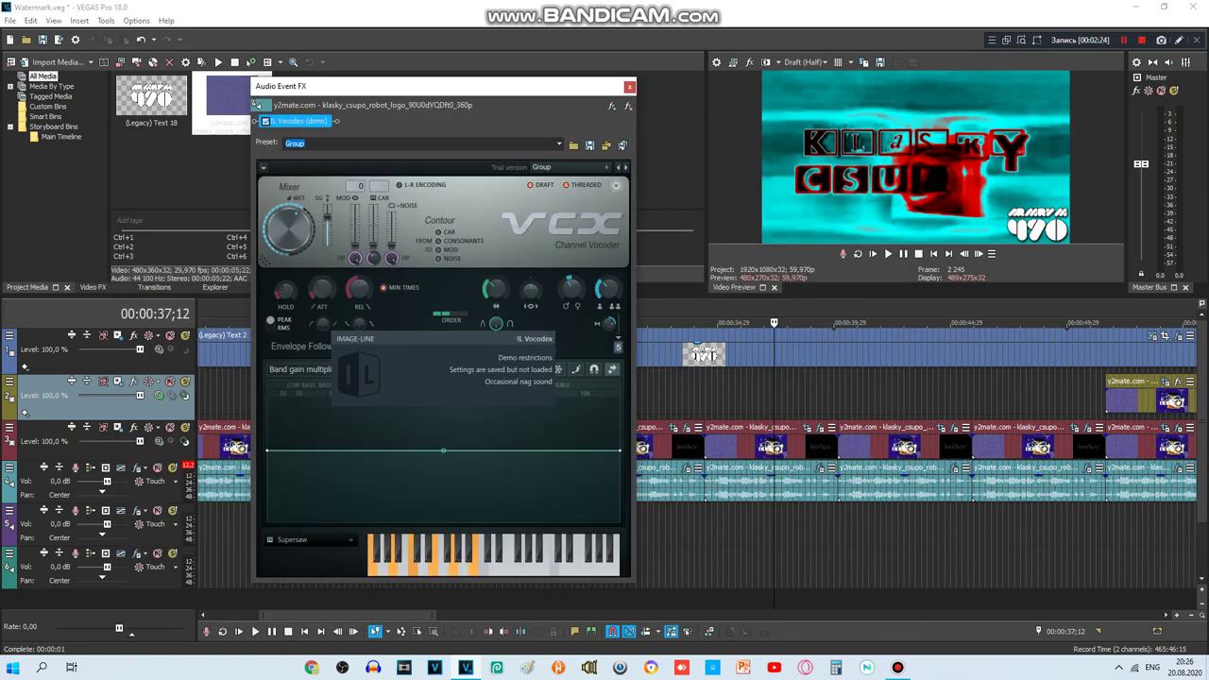
left_click(630, 87)
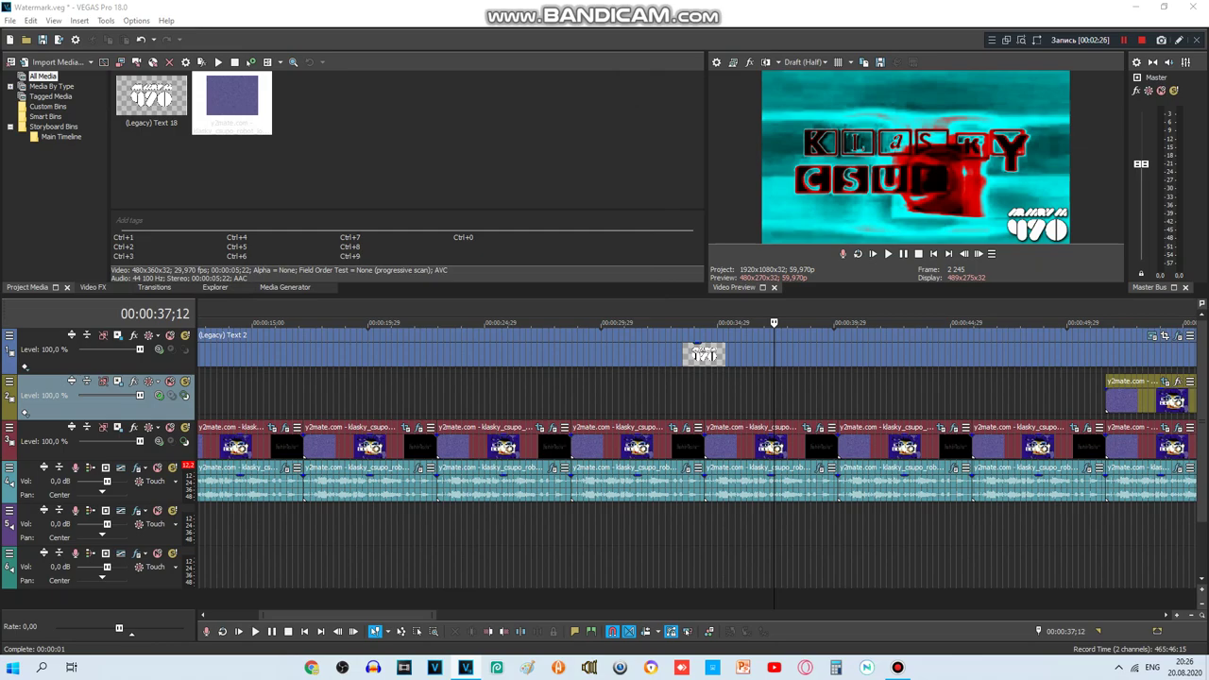
- Go to the eighth clip and inspect its Gradient Map and TV Simulator video effects and its audio event's Orange Vocoder effect
left_click(872, 402)
left_click(953, 427)
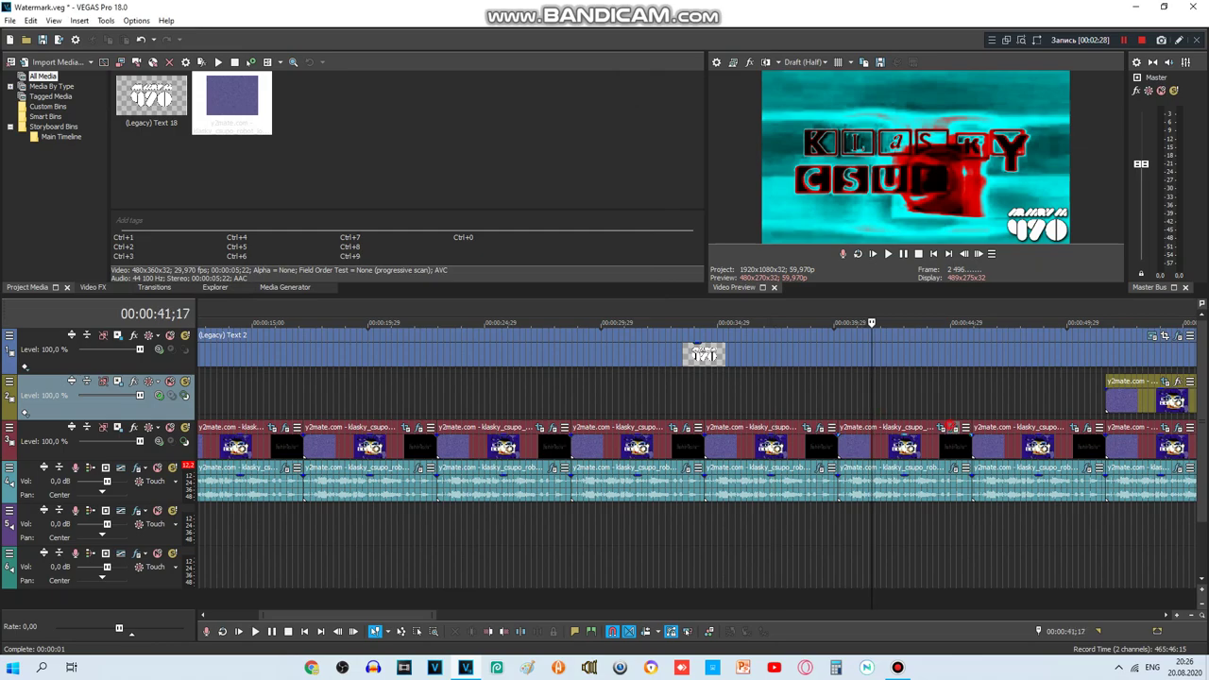
left_click(209, 201)
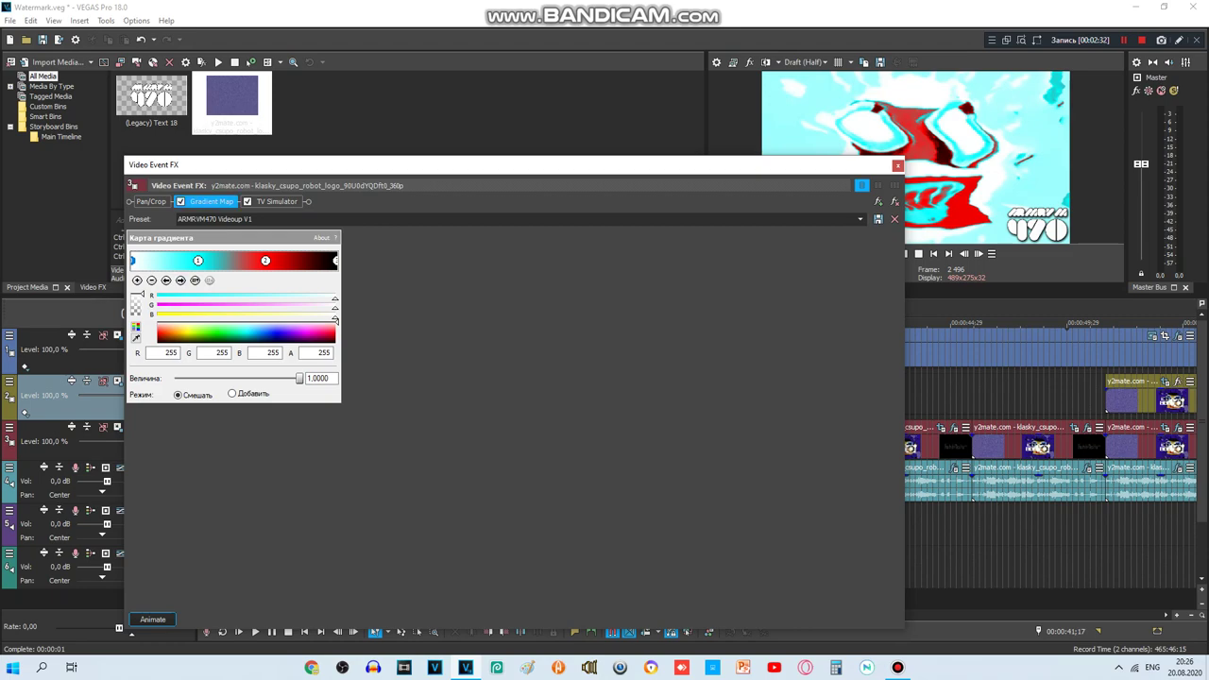
left_click(276, 201)
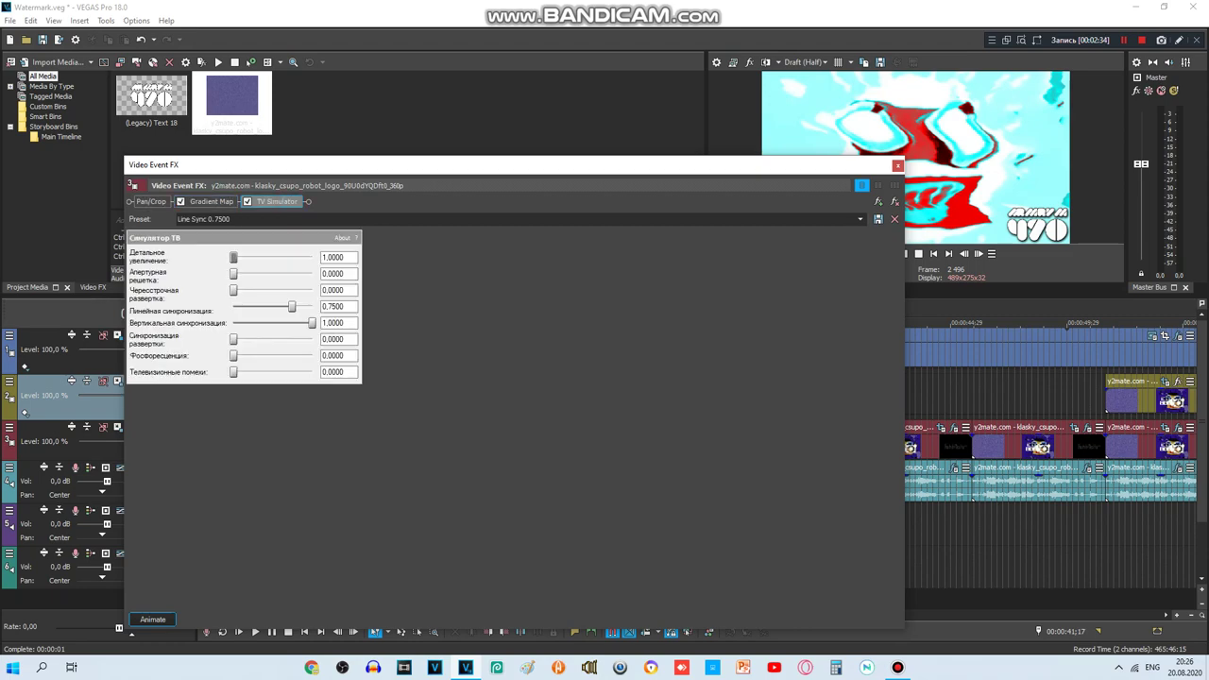
left_click(897, 164)
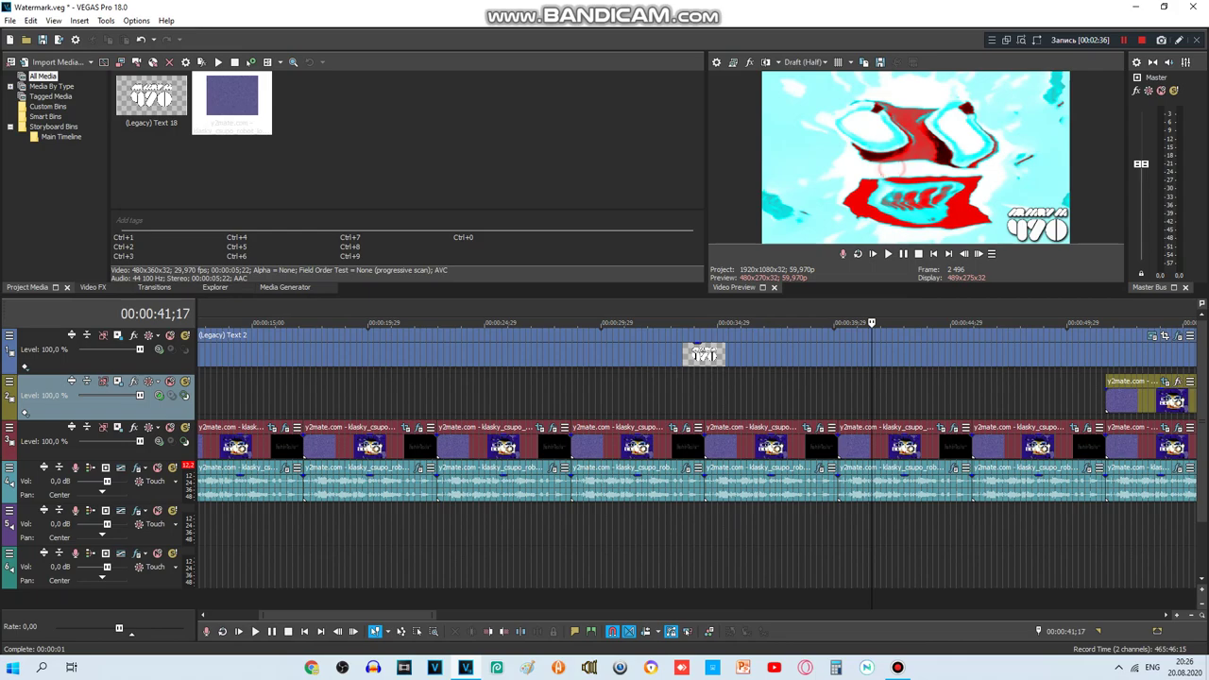
left_click(954, 468)
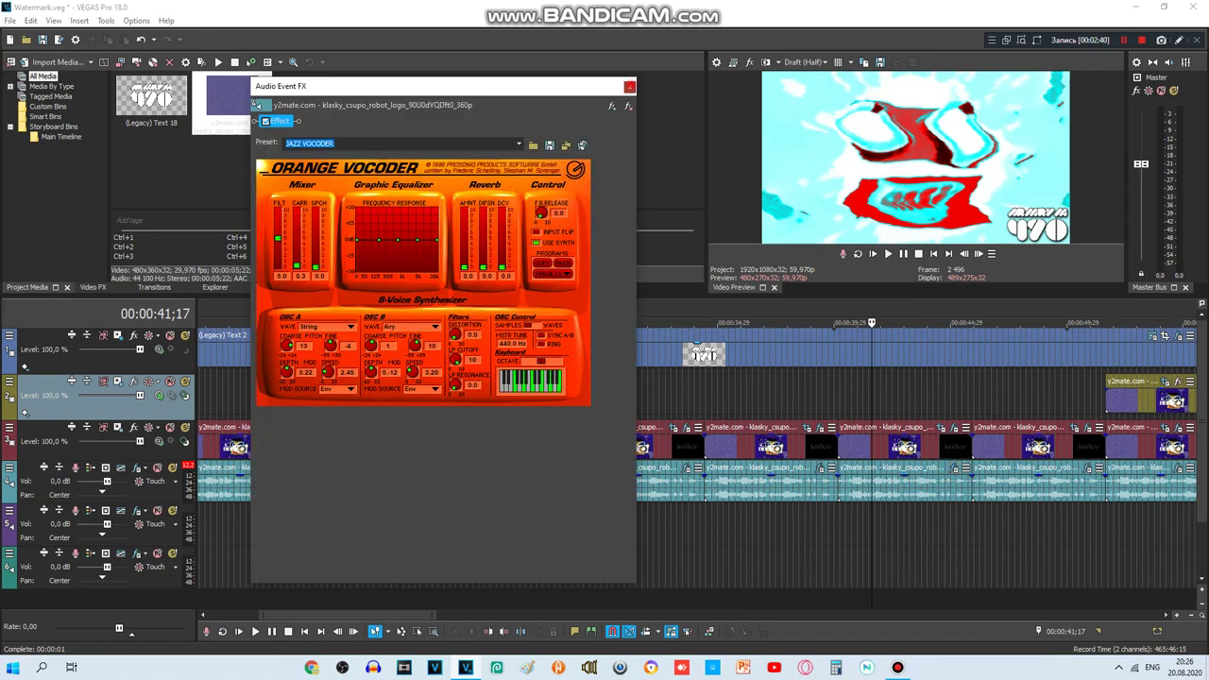
left_click(629, 86)
- Go to the ninth clip and inspect its Gradient Map video effect and its audio event's Vocodex effect
left_click(1013, 406)
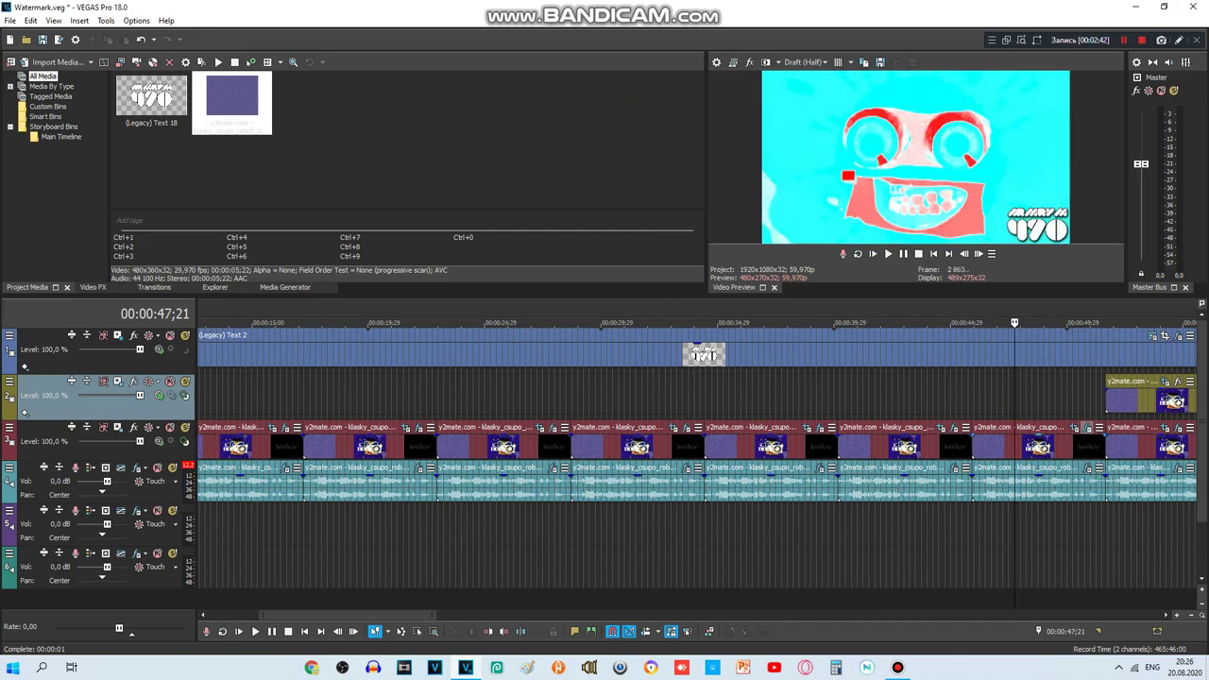
left_click(1087, 430)
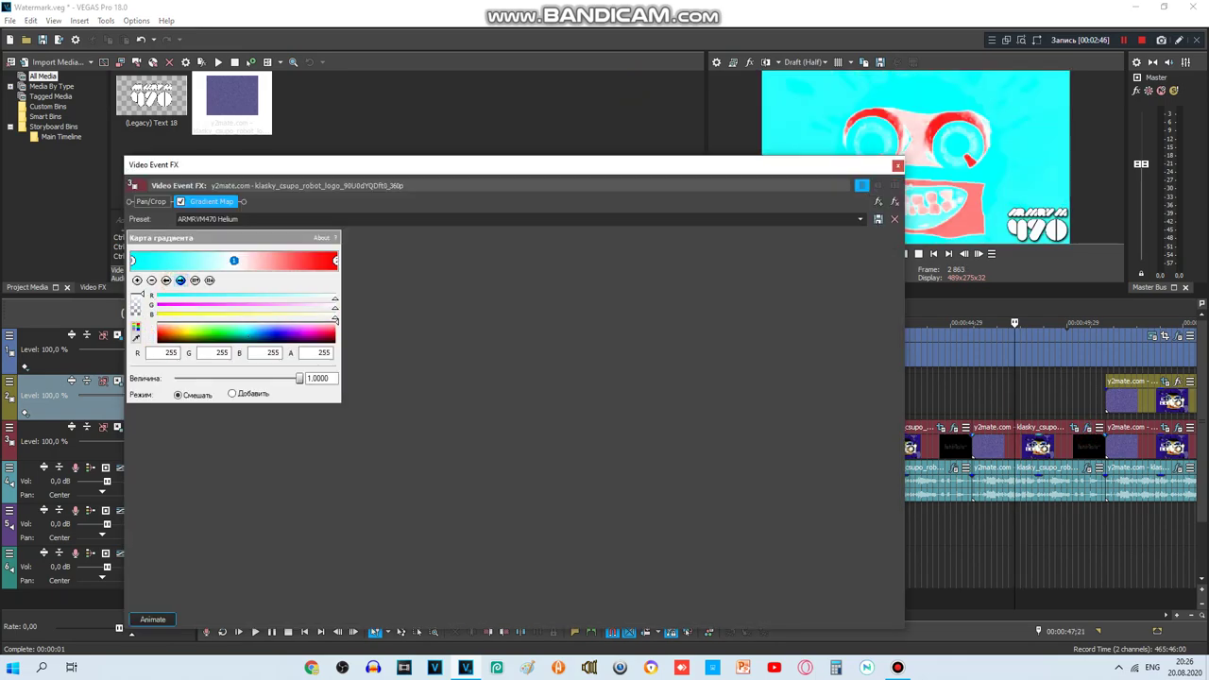
left_click(898, 164)
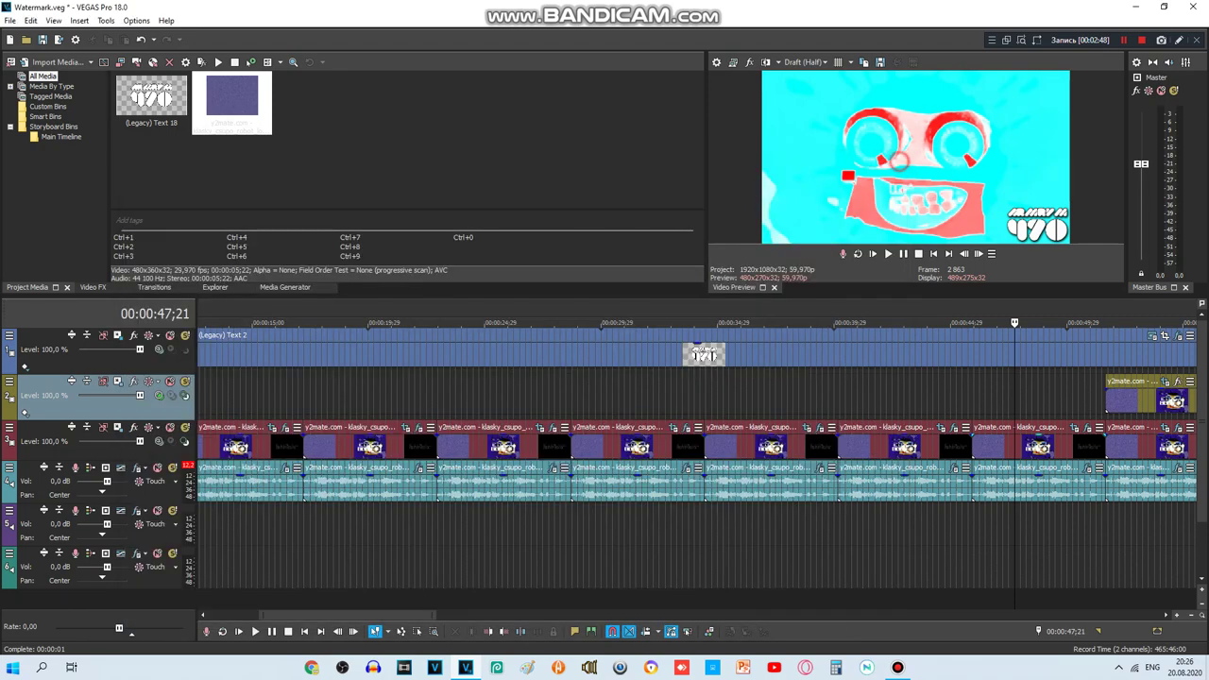
left_click(1086, 466)
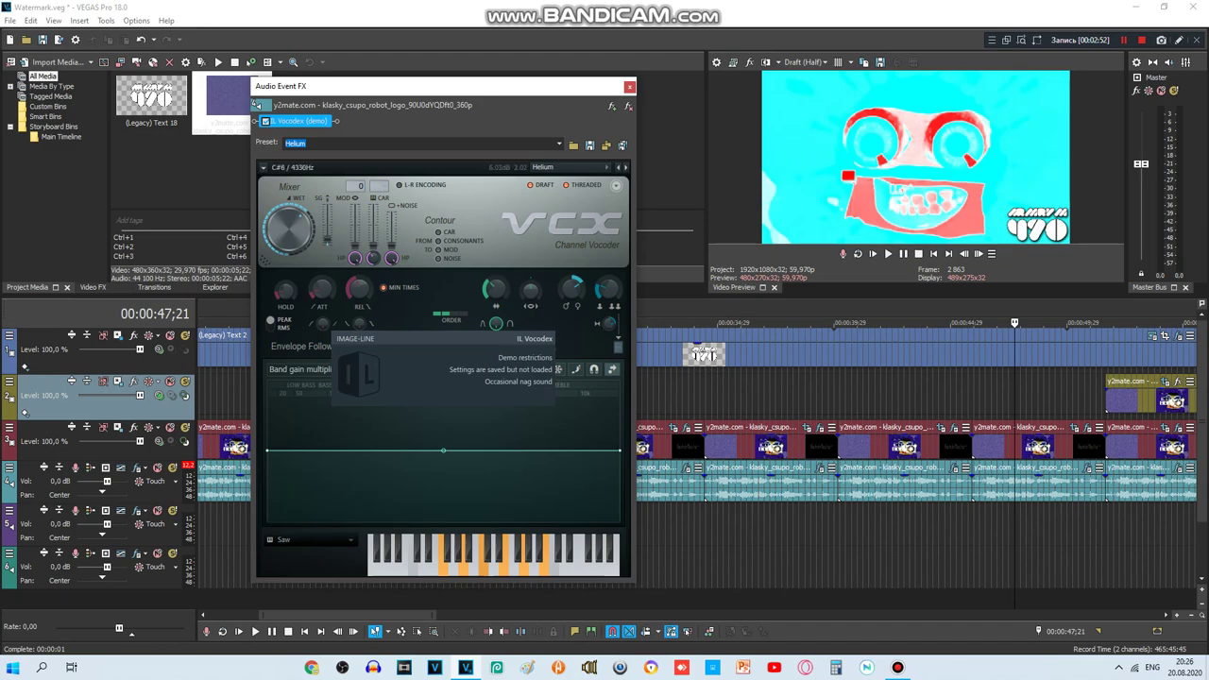
left_click(629, 86)
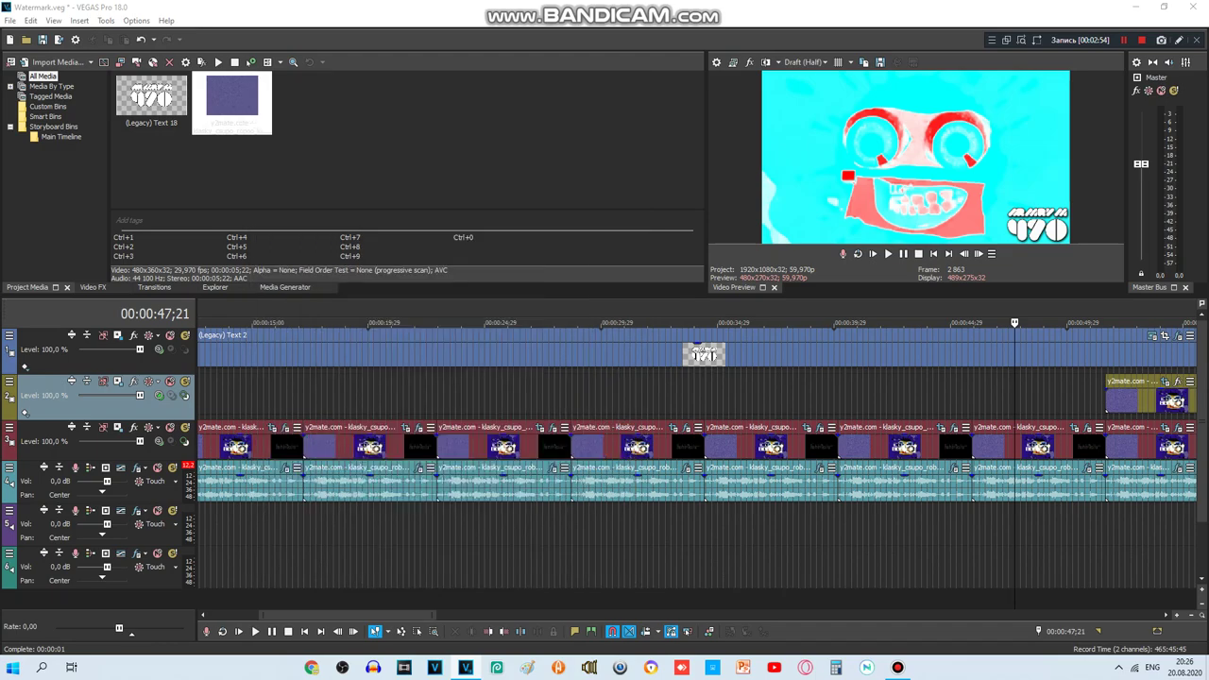
- Go to the tenth clip and inspect the Height Map settings in track 2's custom composite mode
left_click(1174, 400)
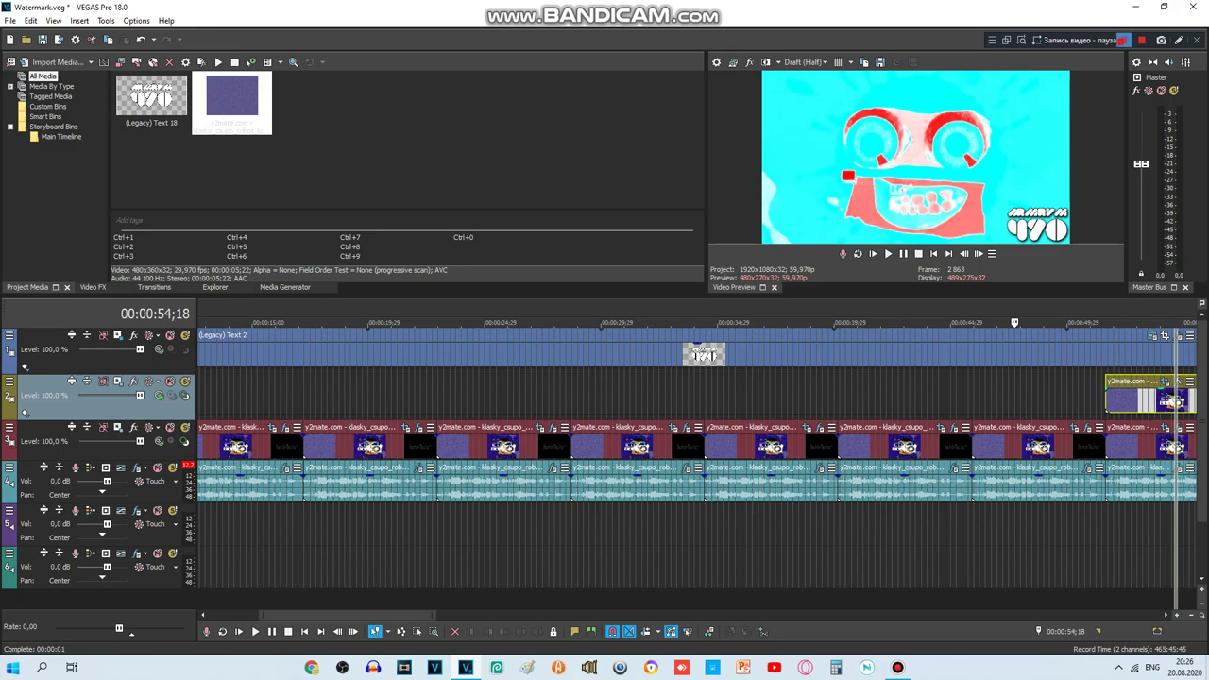
left_click(1123, 40)
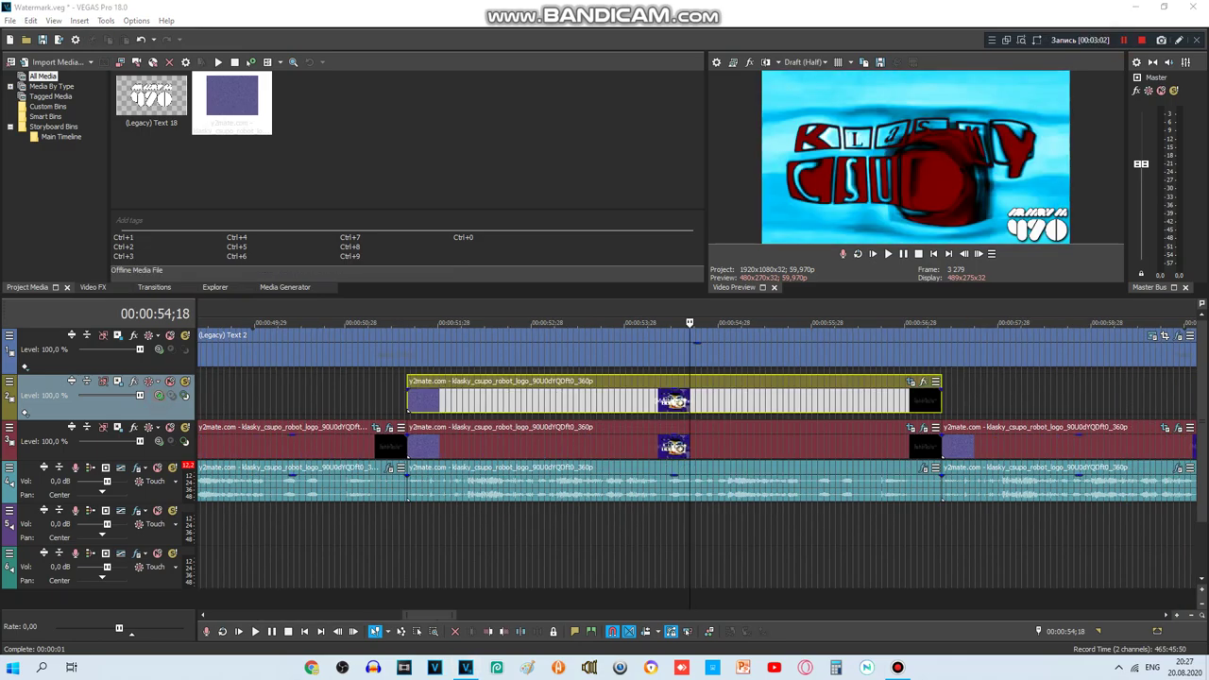
left_click(159, 396)
left_click(180, 432)
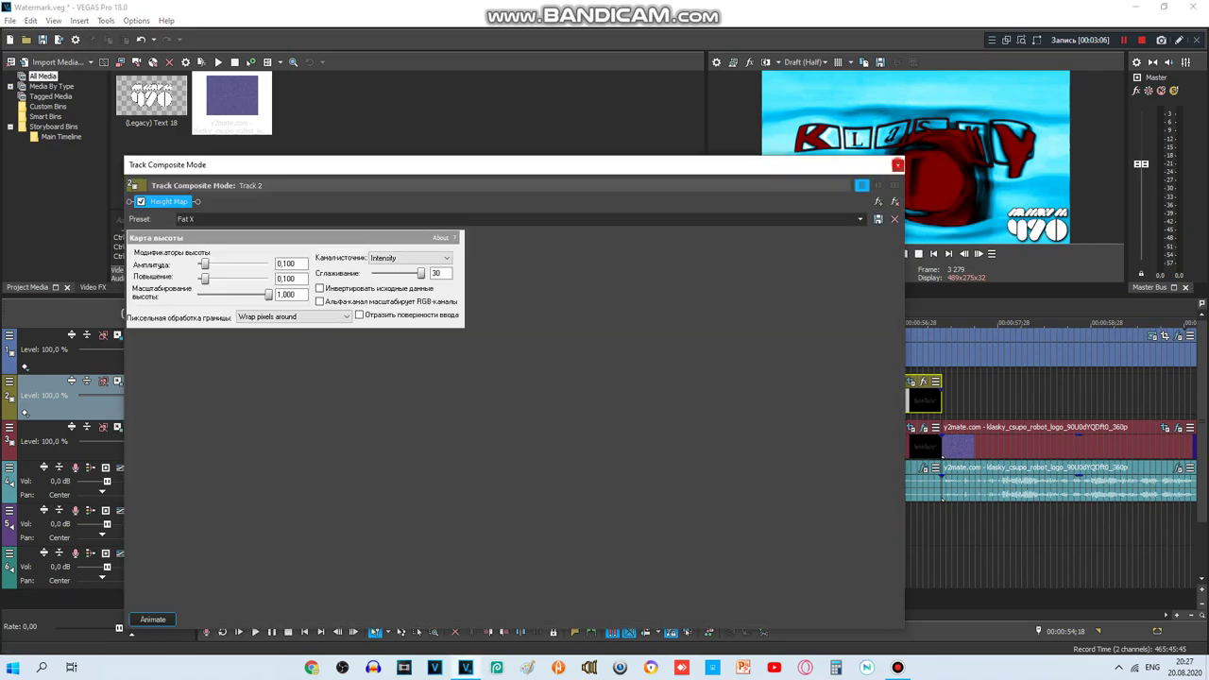
left_click(897, 165)
- Inspect each color point of the Gradient Map video effect on the tenth clip's track 3 event
left_click(923, 428)
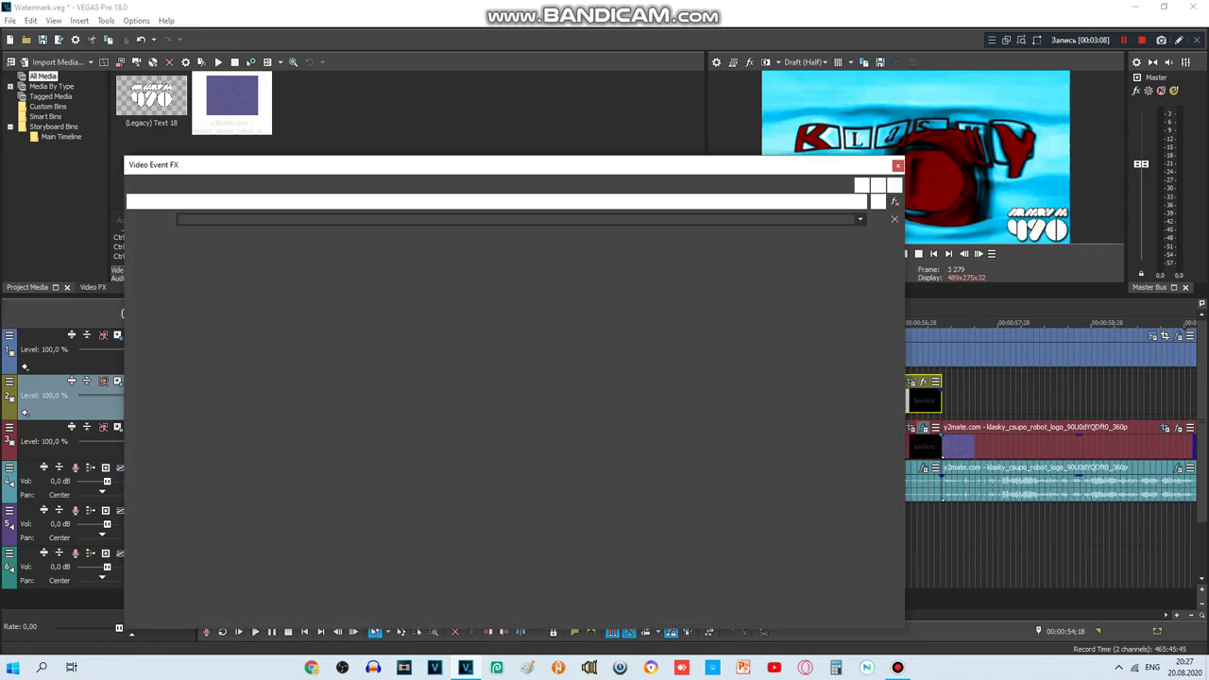
left_click(181, 279)
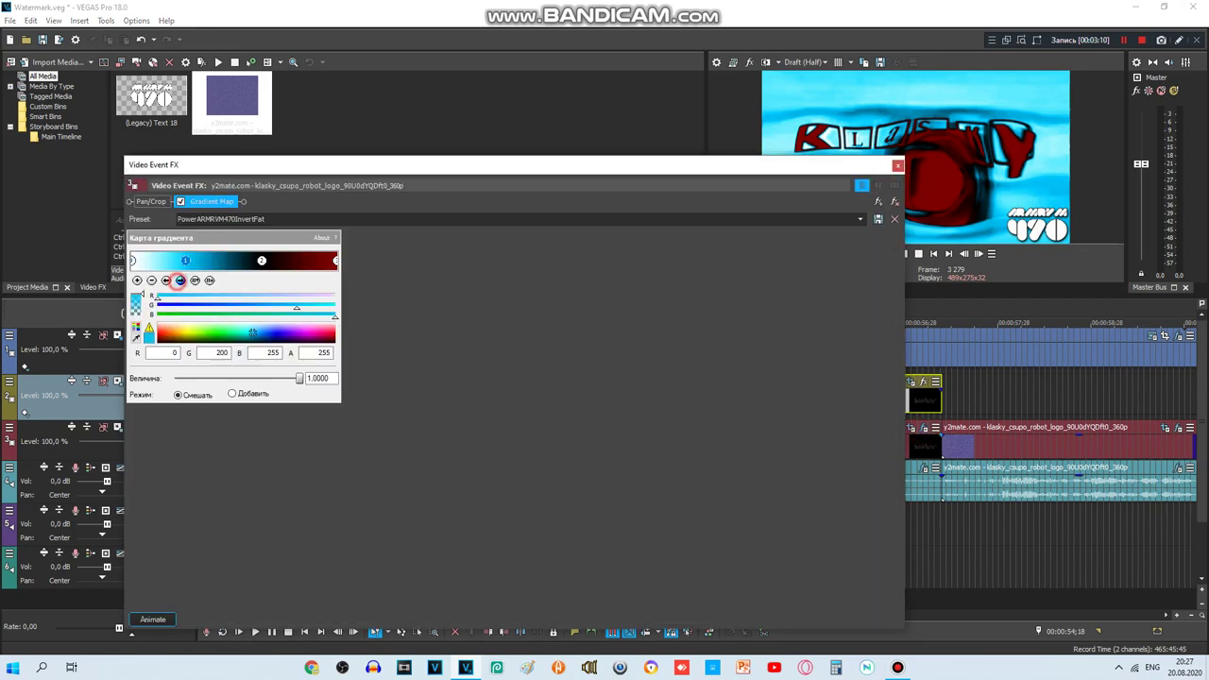
left_click(181, 280)
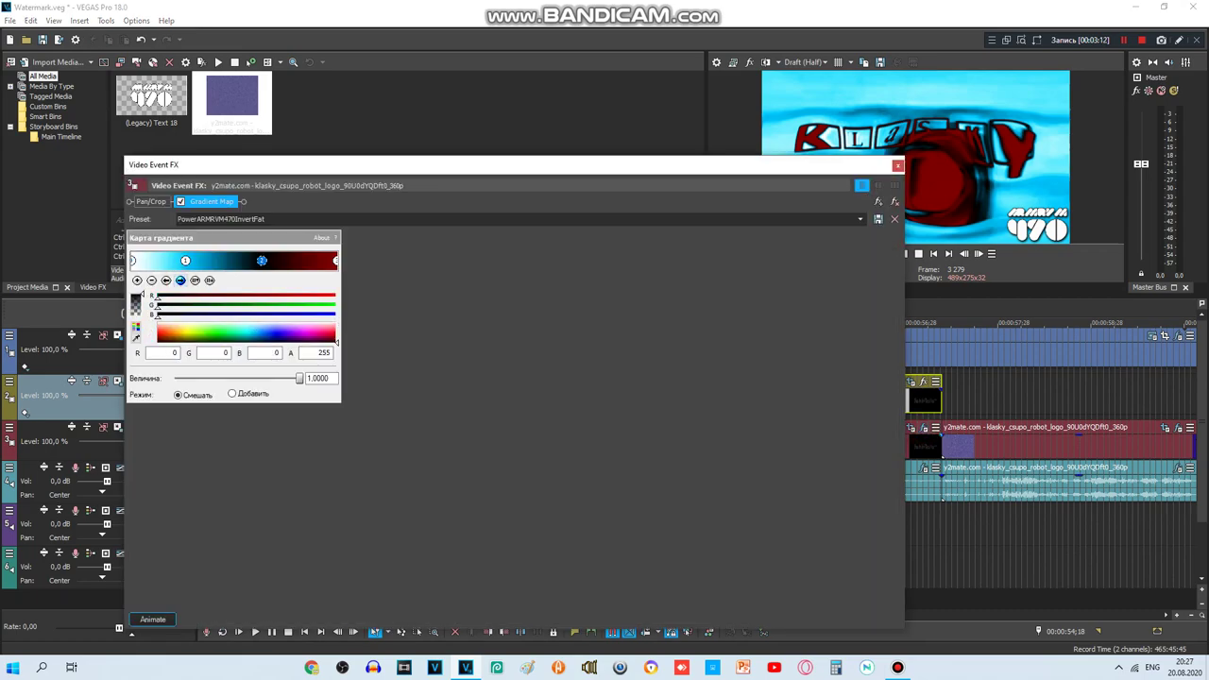
left_click(181, 280)
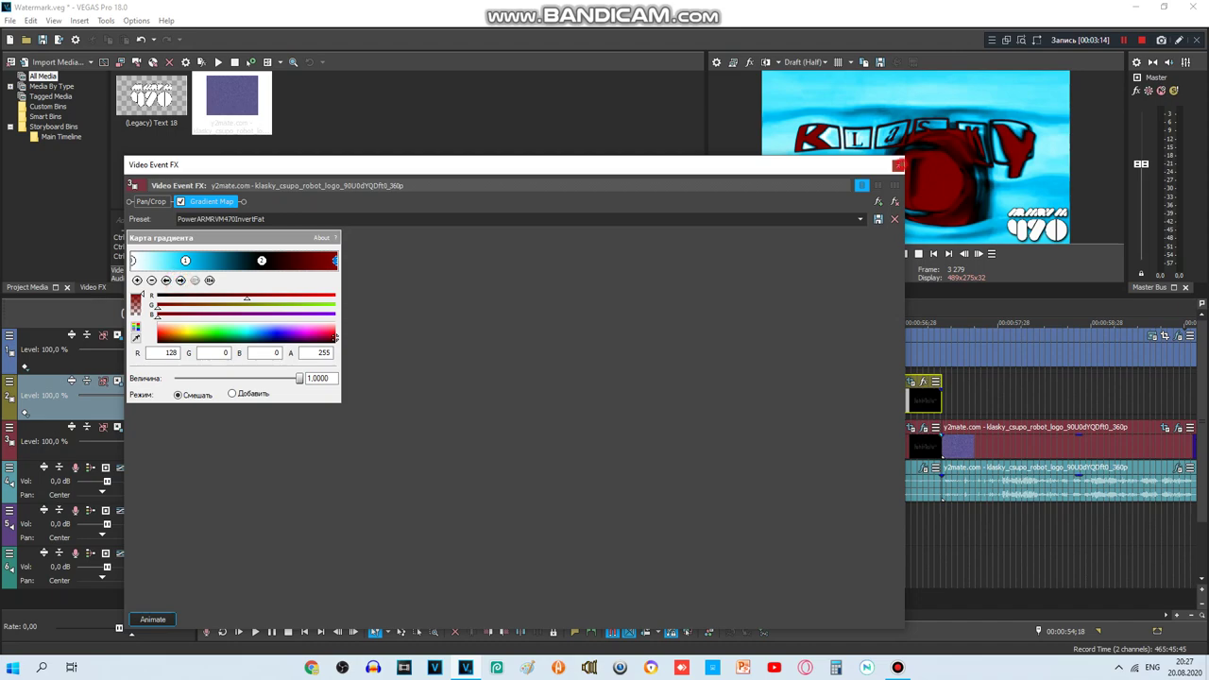
- Inspect the Vocodex and ExpressFX Reverb effects on the tenth clip's audio event
left_click(898, 165)
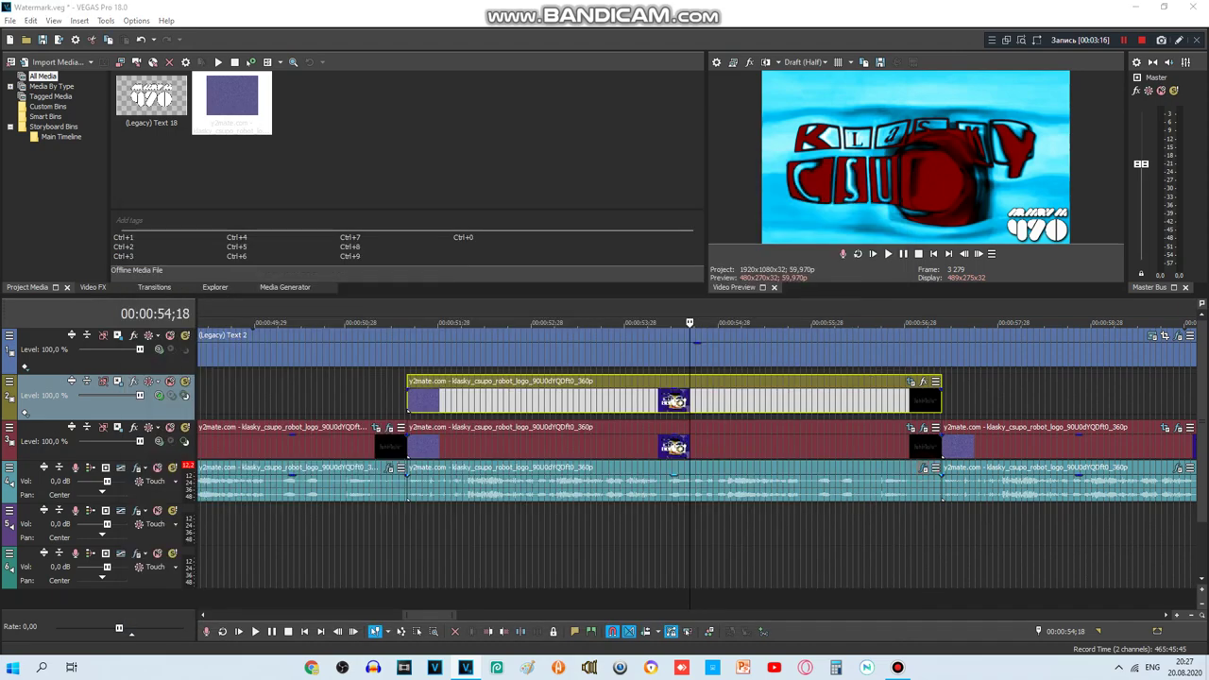
left_click(924, 467)
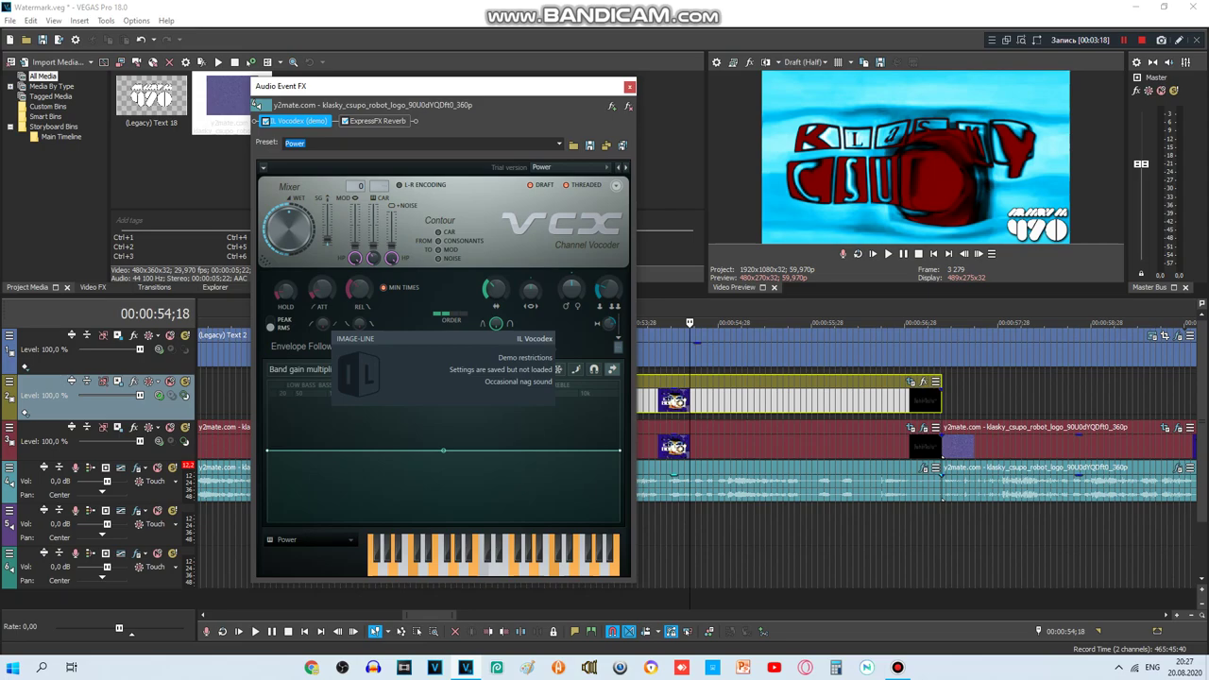
left_click(377, 120)
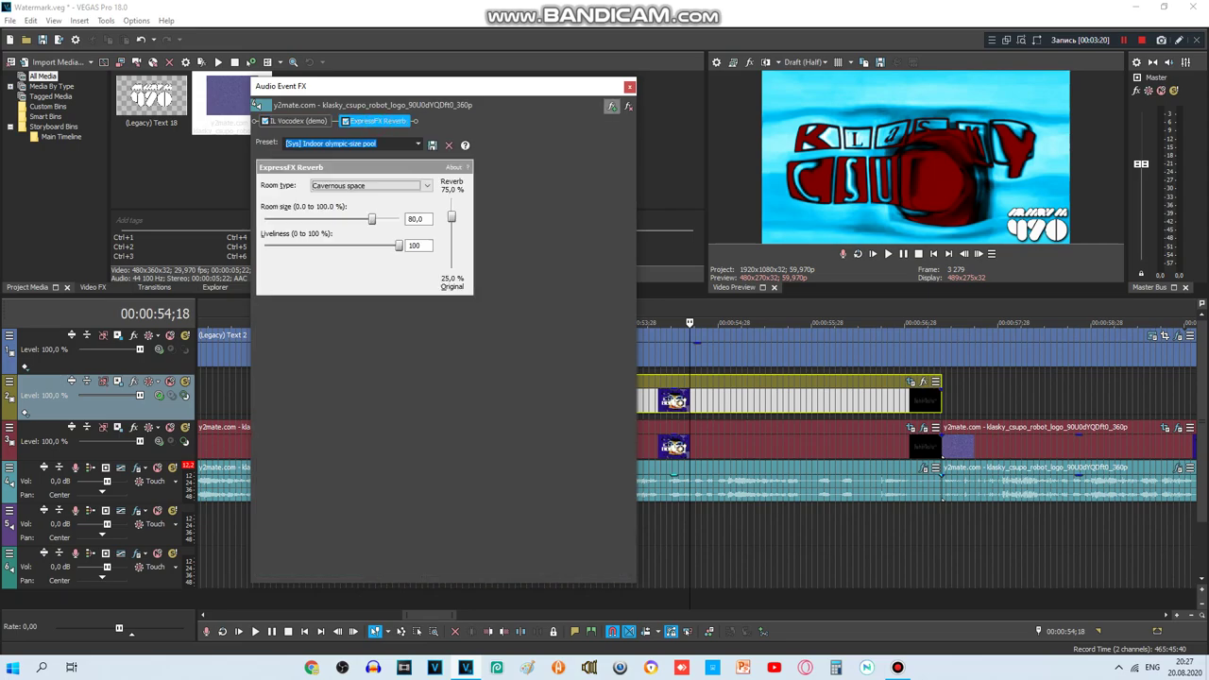
left_click(629, 87)
- Go to the eleventh clip and inspect its Gradient Map color points and Pinch/Punch video effect
scroll(697, 457, "down", 1)
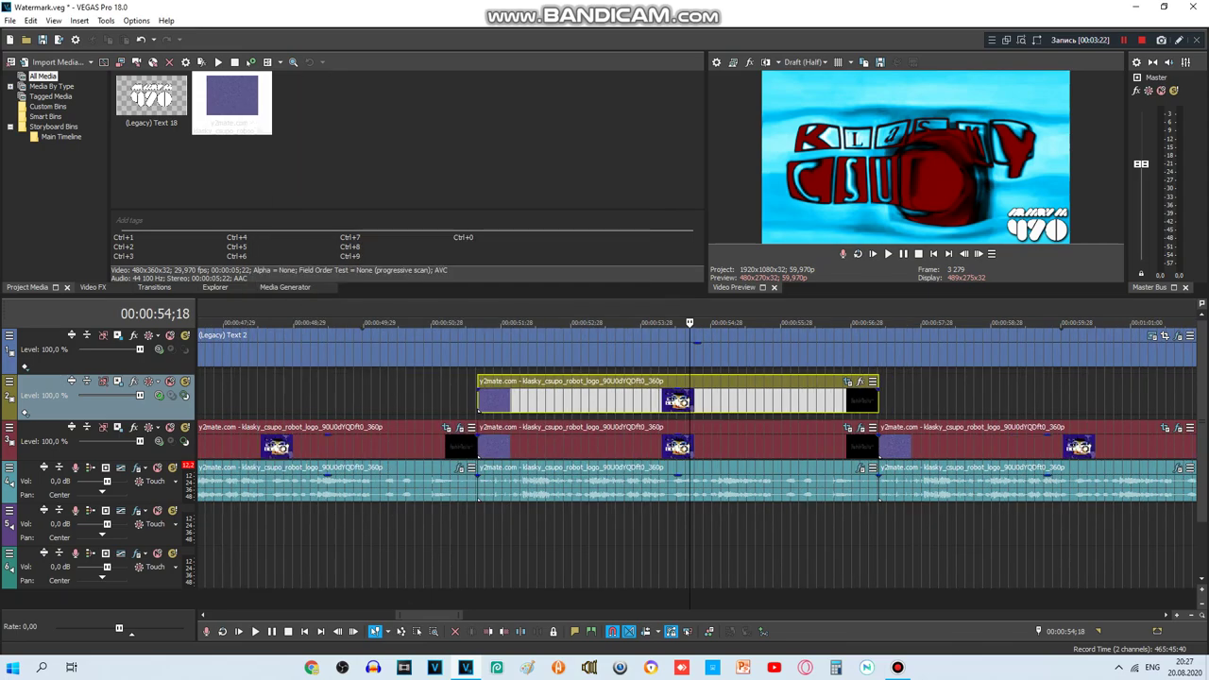
left_click(1065, 410)
key("Down")
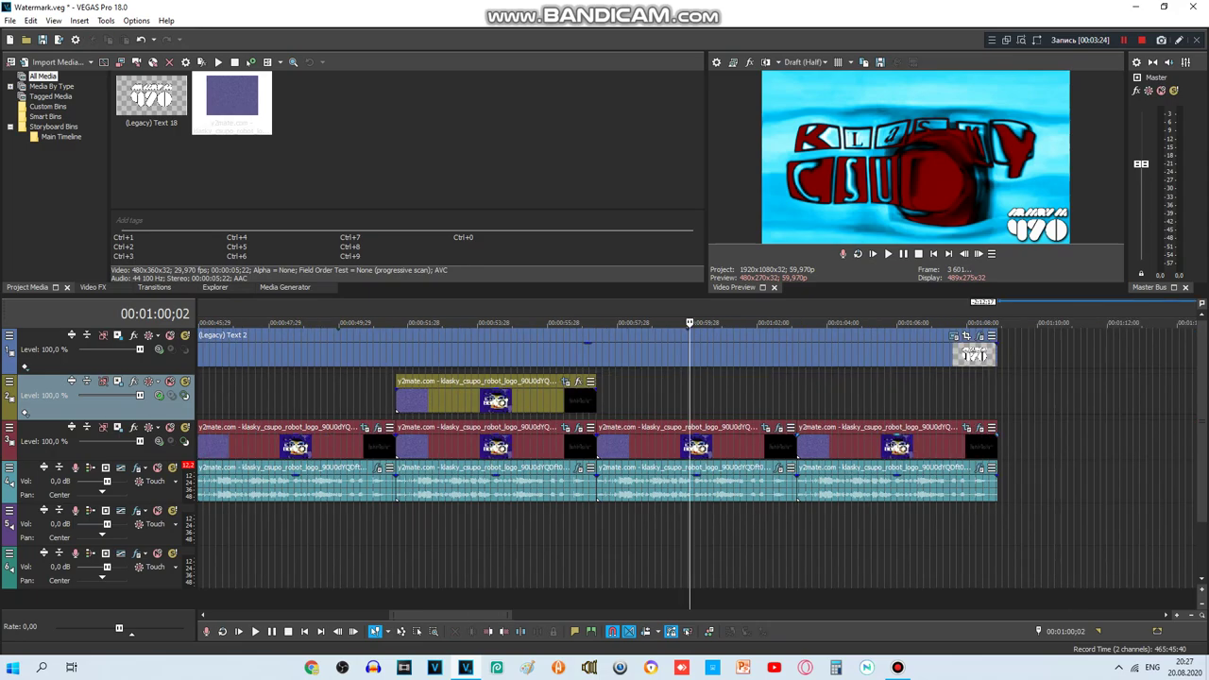
left_click(778, 429)
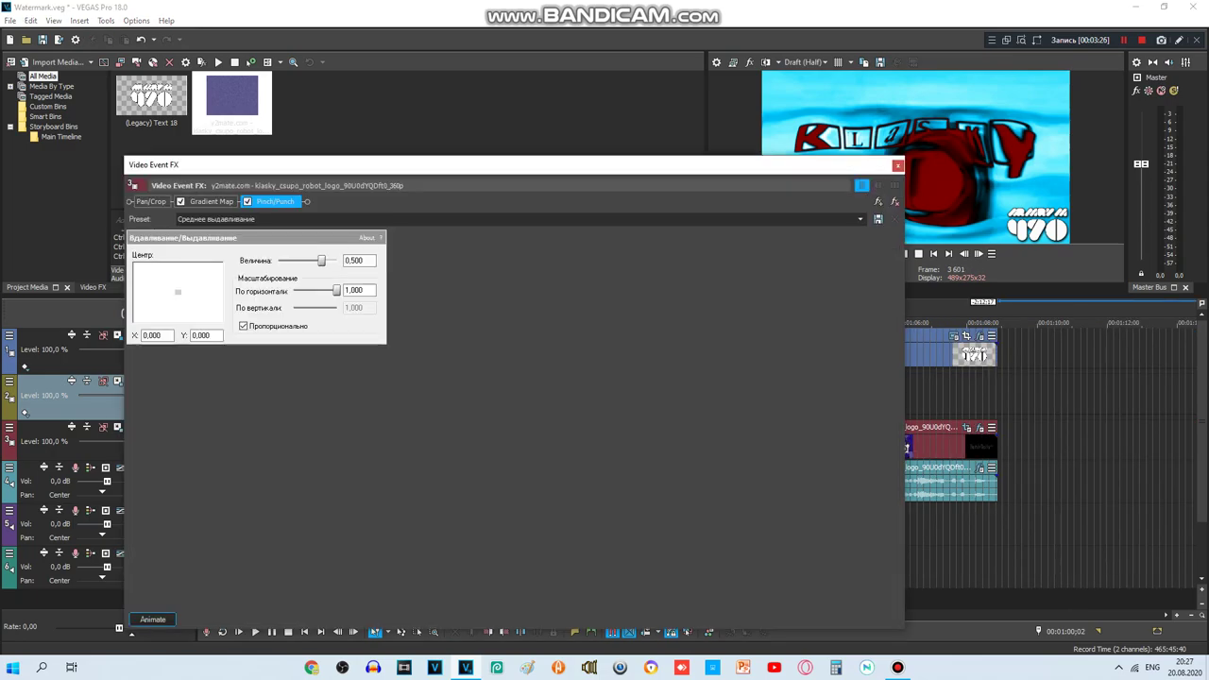
left_click(218, 200)
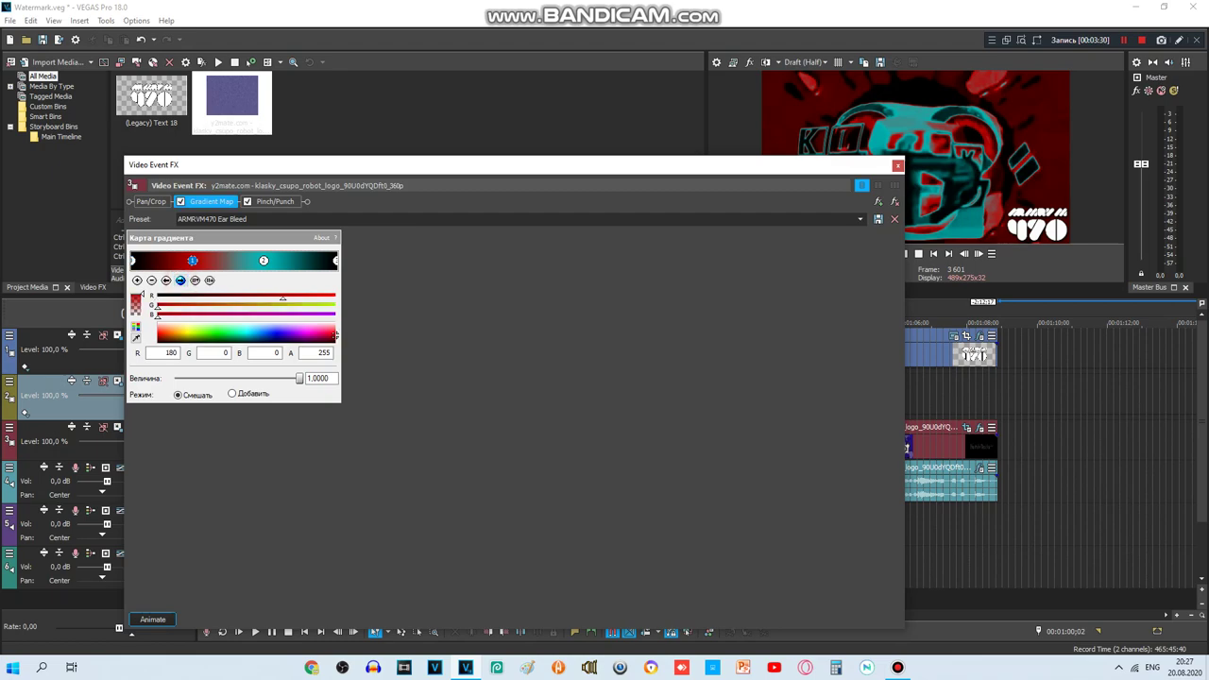
left_click(264, 260)
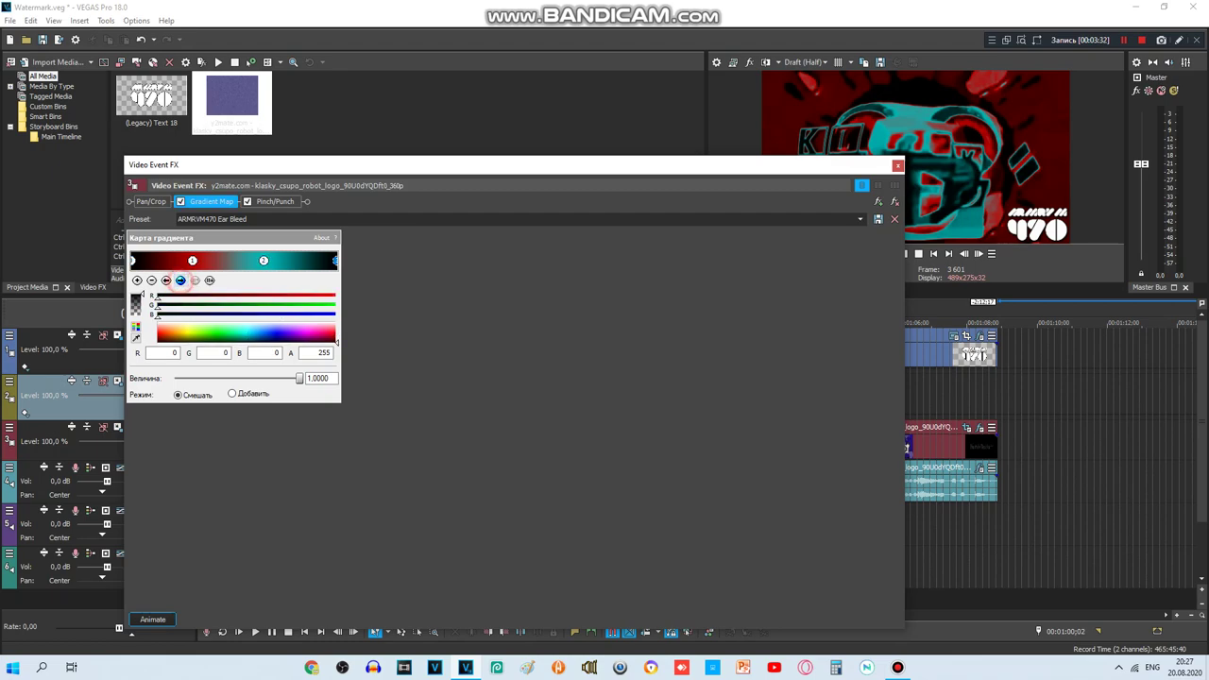
left_click(274, 202)
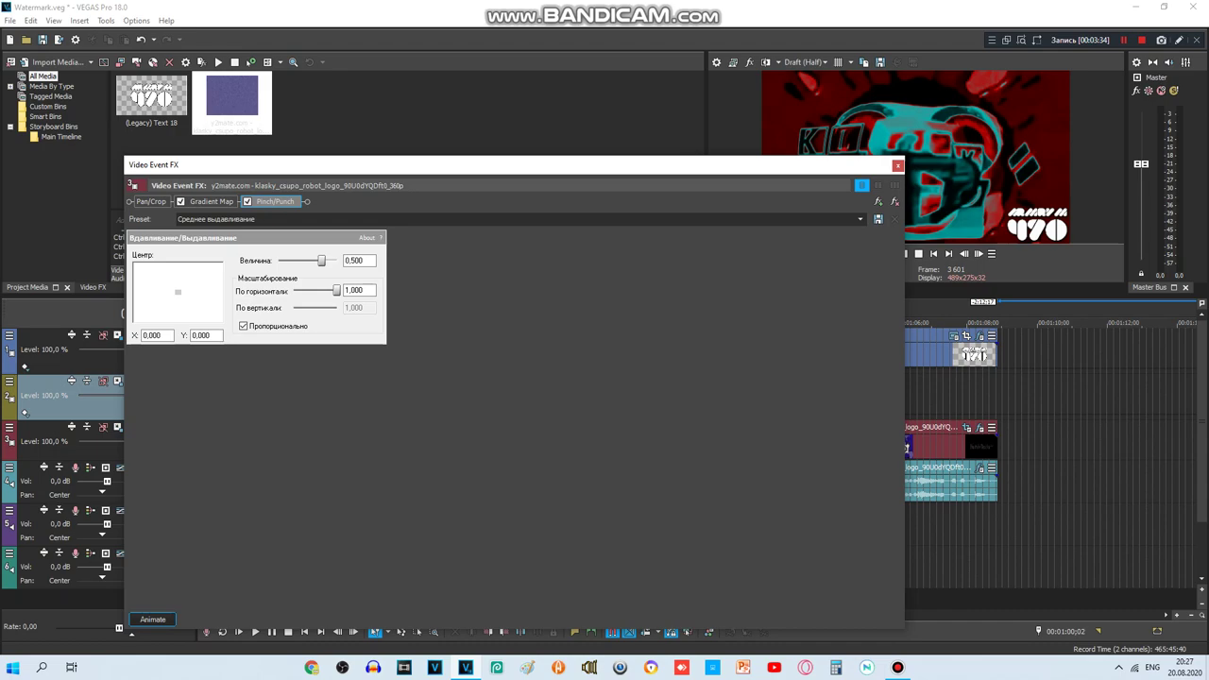
left_click(898, 165)
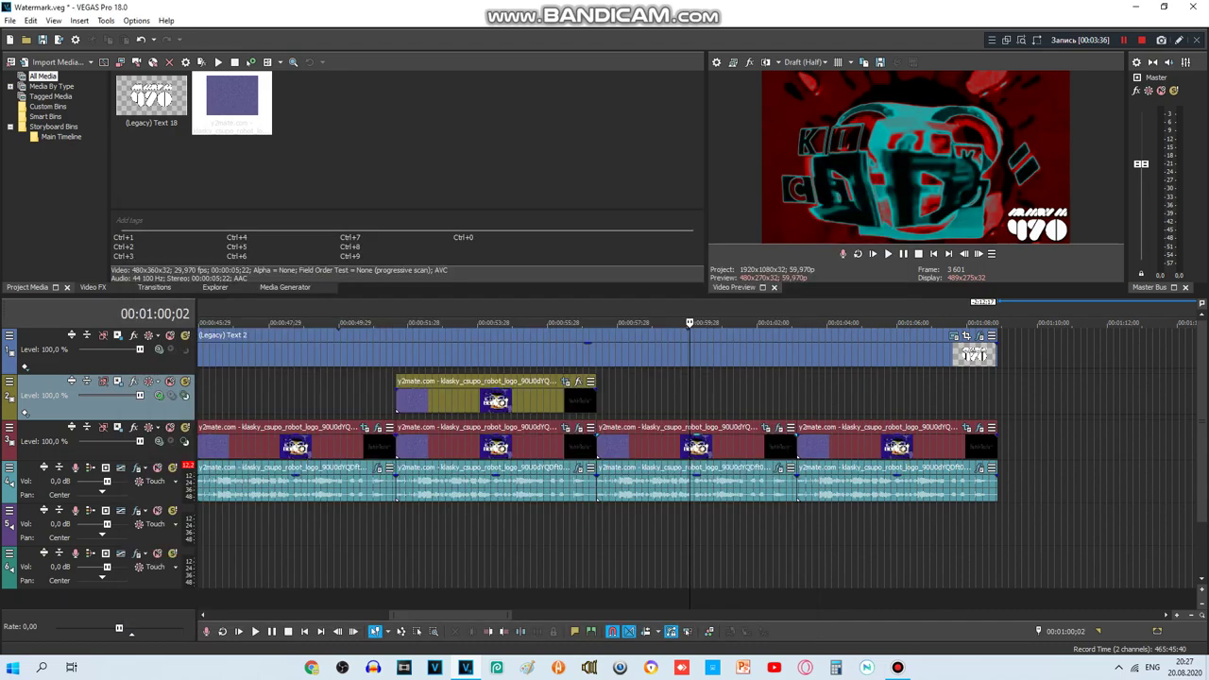
- Inspect the ExpressFX Equalization, Graphic EQ and Amplitude Modulation effects on the eleventh clip's audio event
left_click(780, 469)
left_click(304, 121)
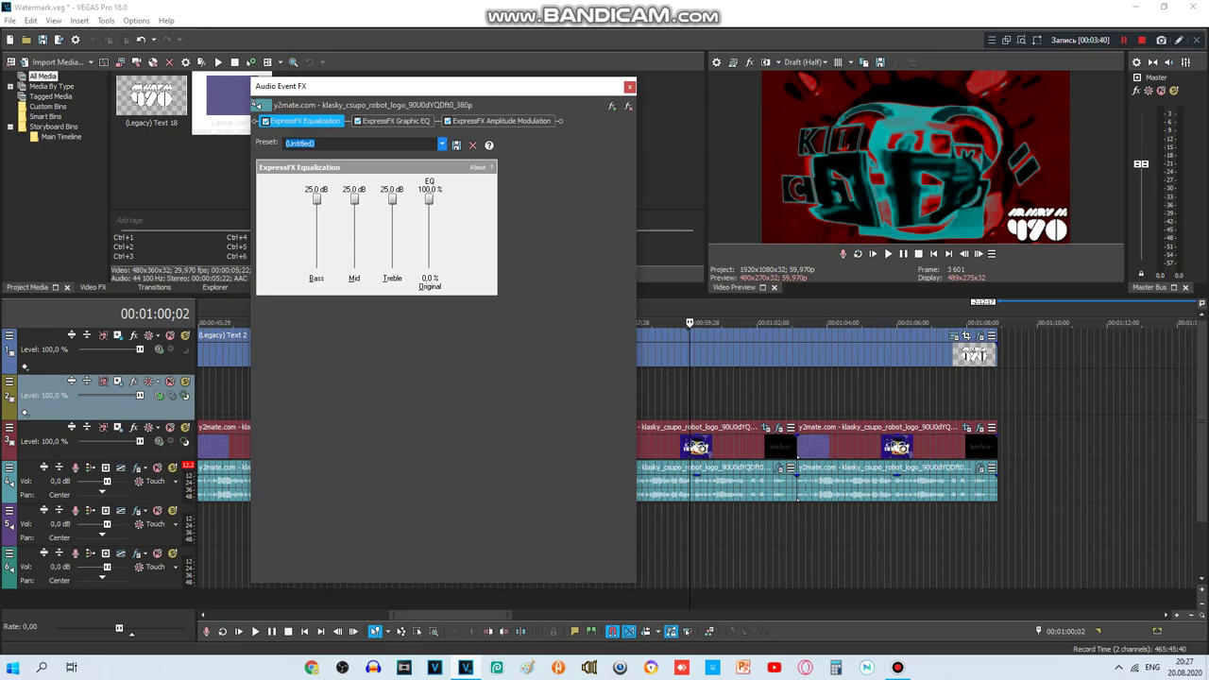
left_click(442, 144)
left_click(343, 221)
left_click(409, 121)
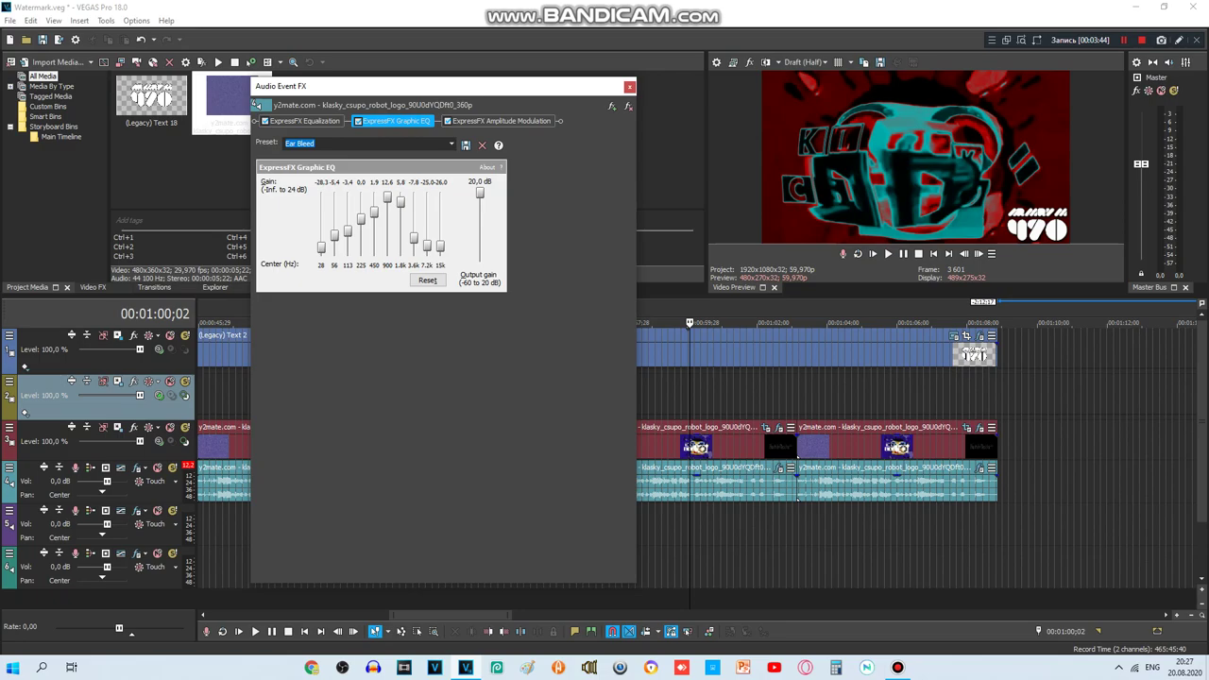
left_click(522, 121)
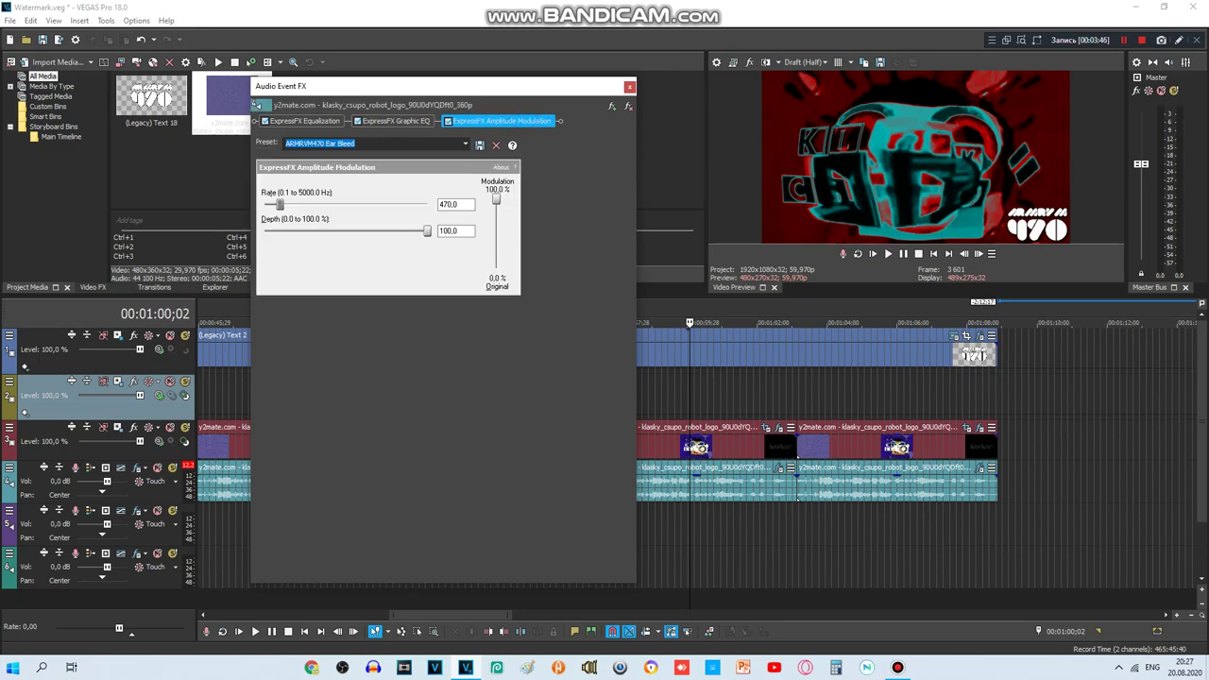
left_click(629, 86)
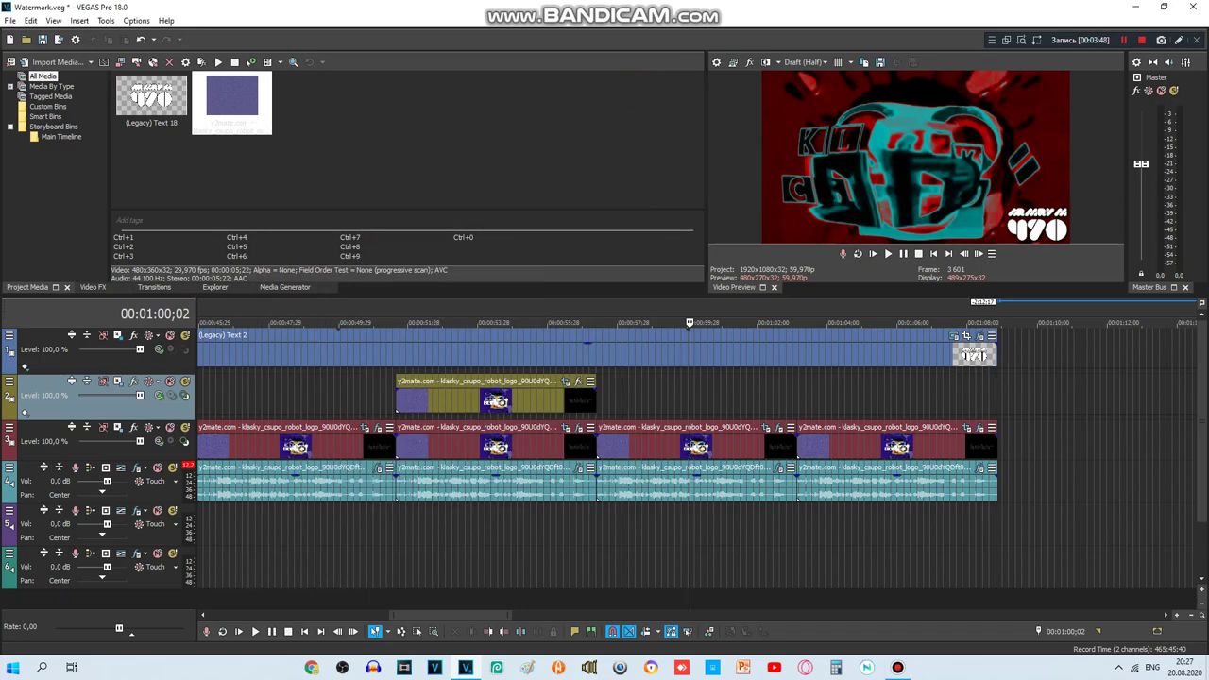
- Go to the twelfth clip and inspect its HSL Adjust, Light Rays and Gradient Map video effects, including the gradient's color points
left_click(890, 408)
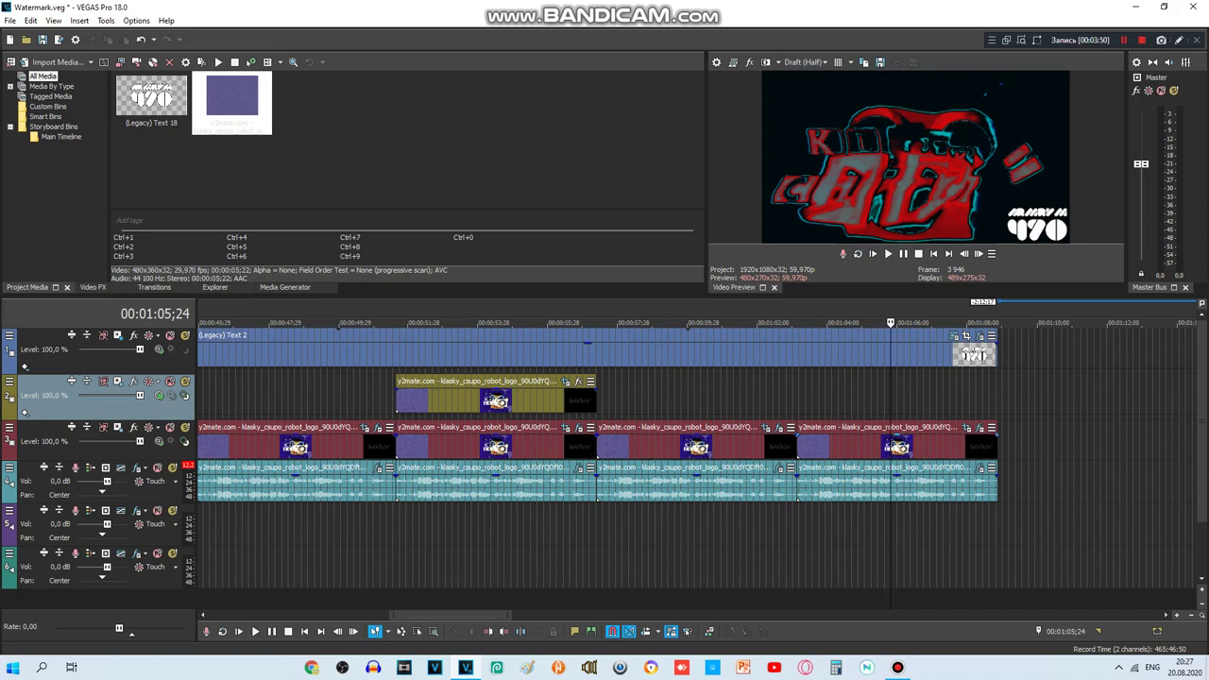
left_click(982, 426)
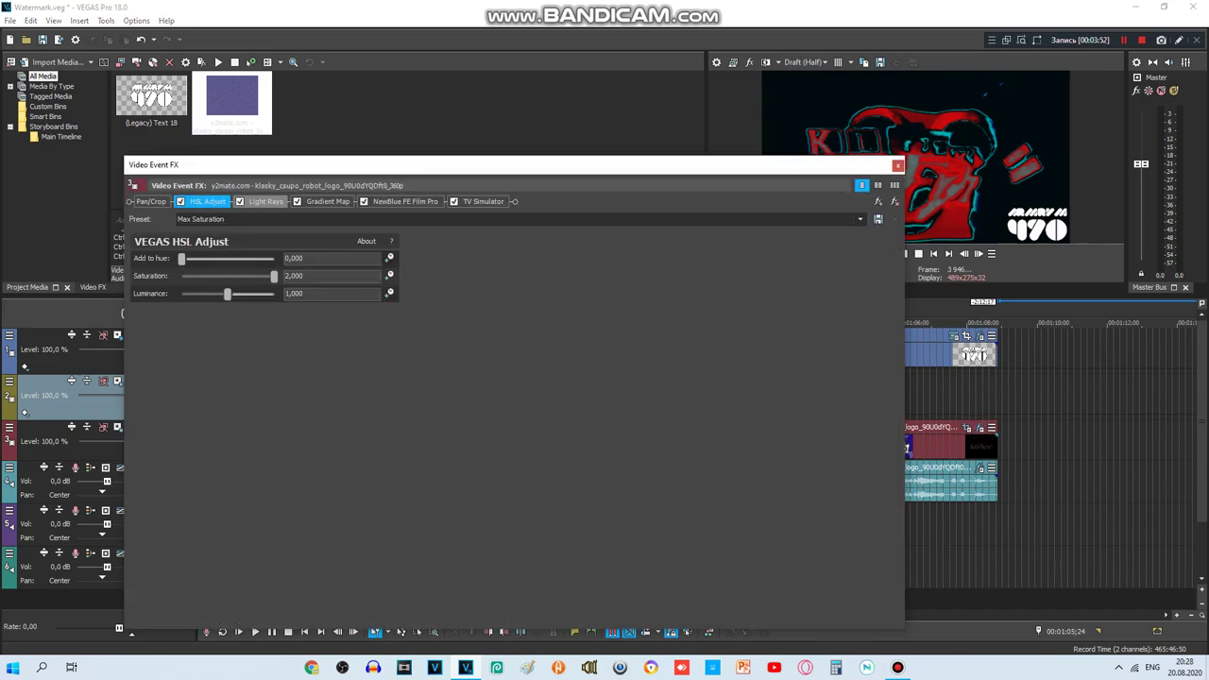
left_click(266, 201)
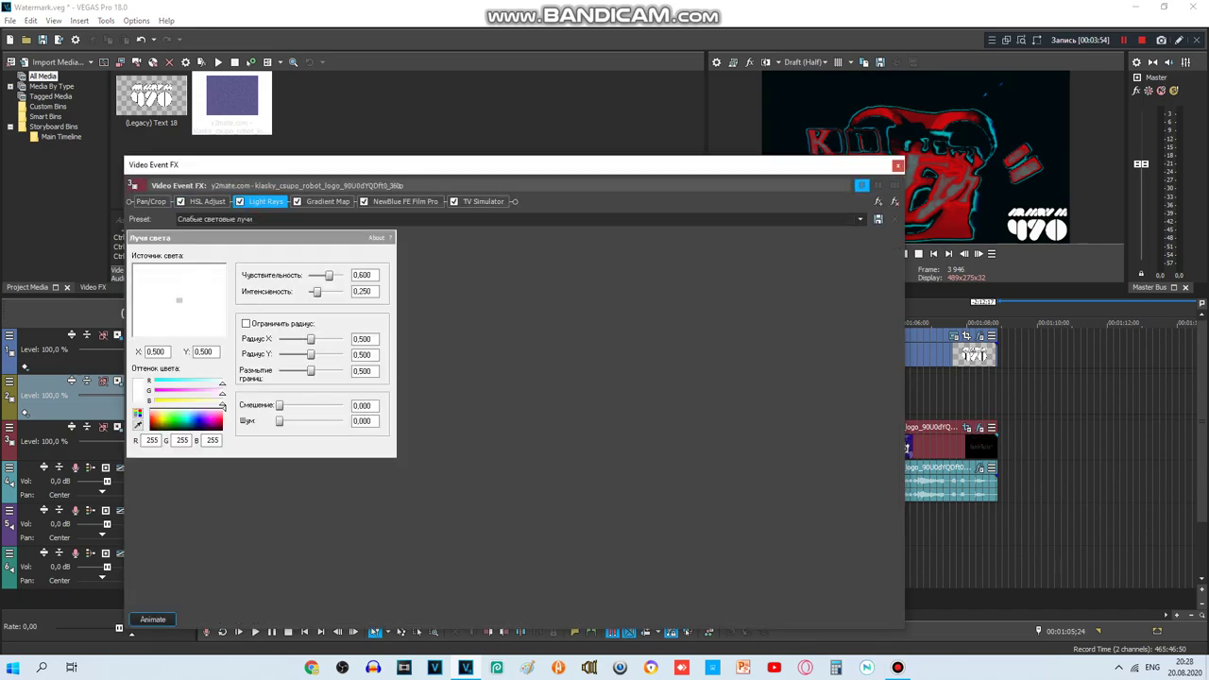
left_click(326, 201)
left_click(179, 280)
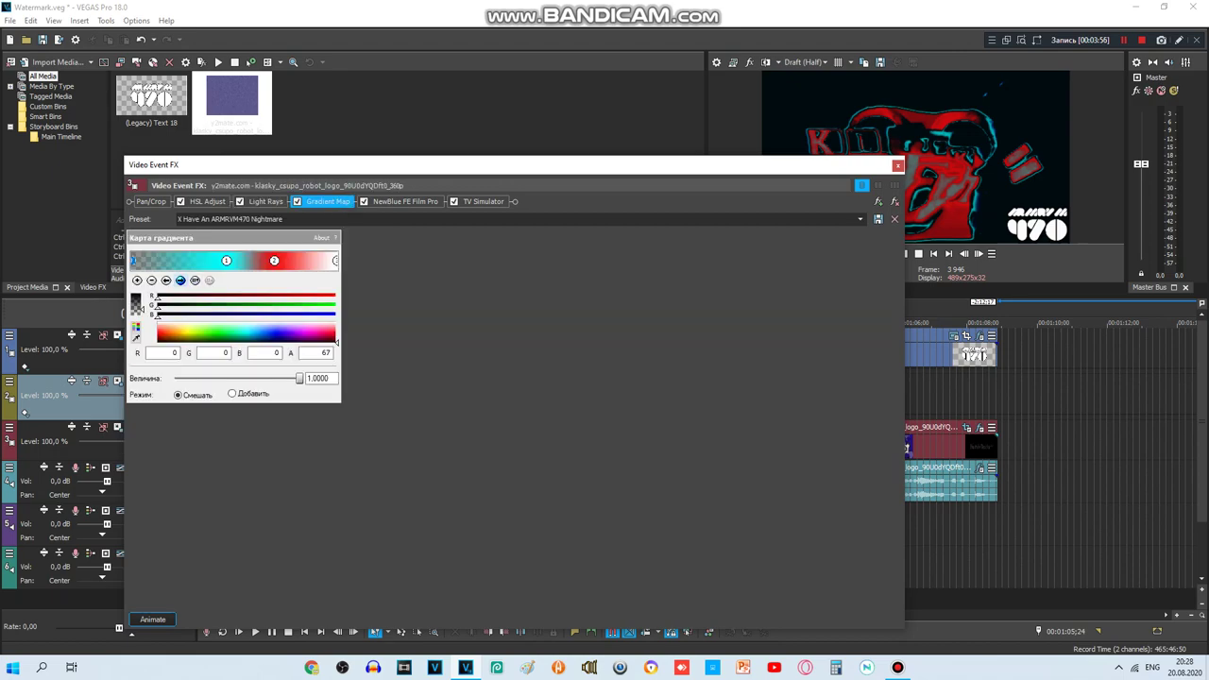
left_click(274, 260)
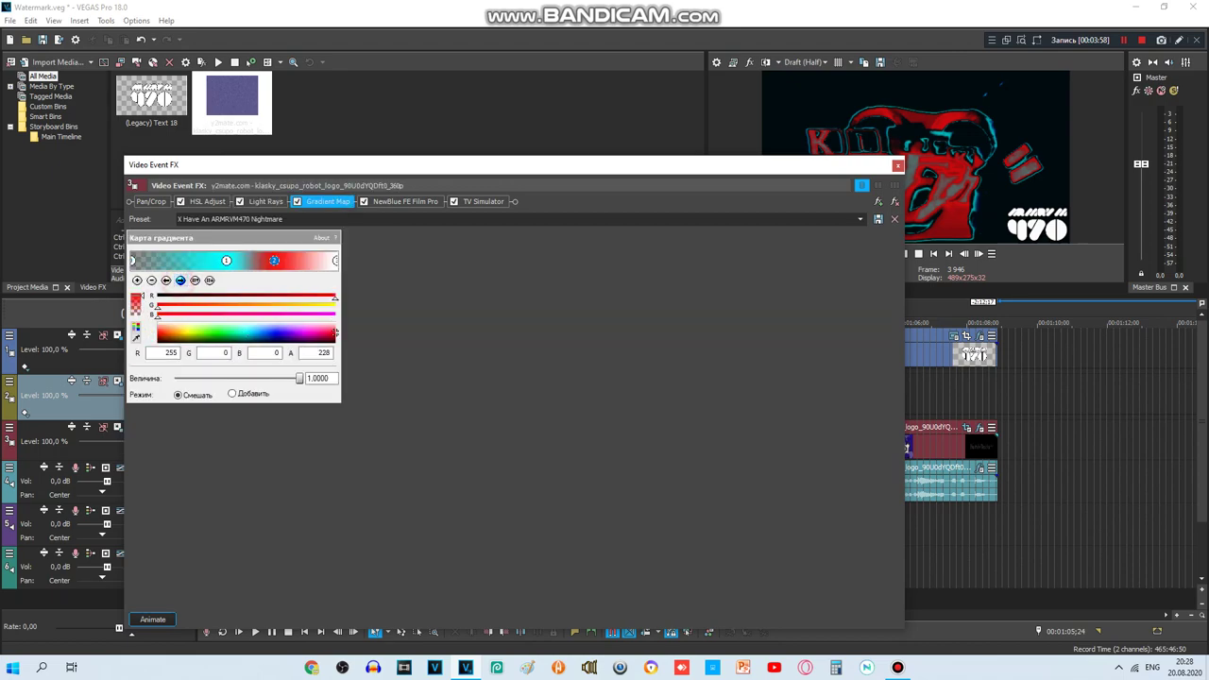
left_click(335, 260)
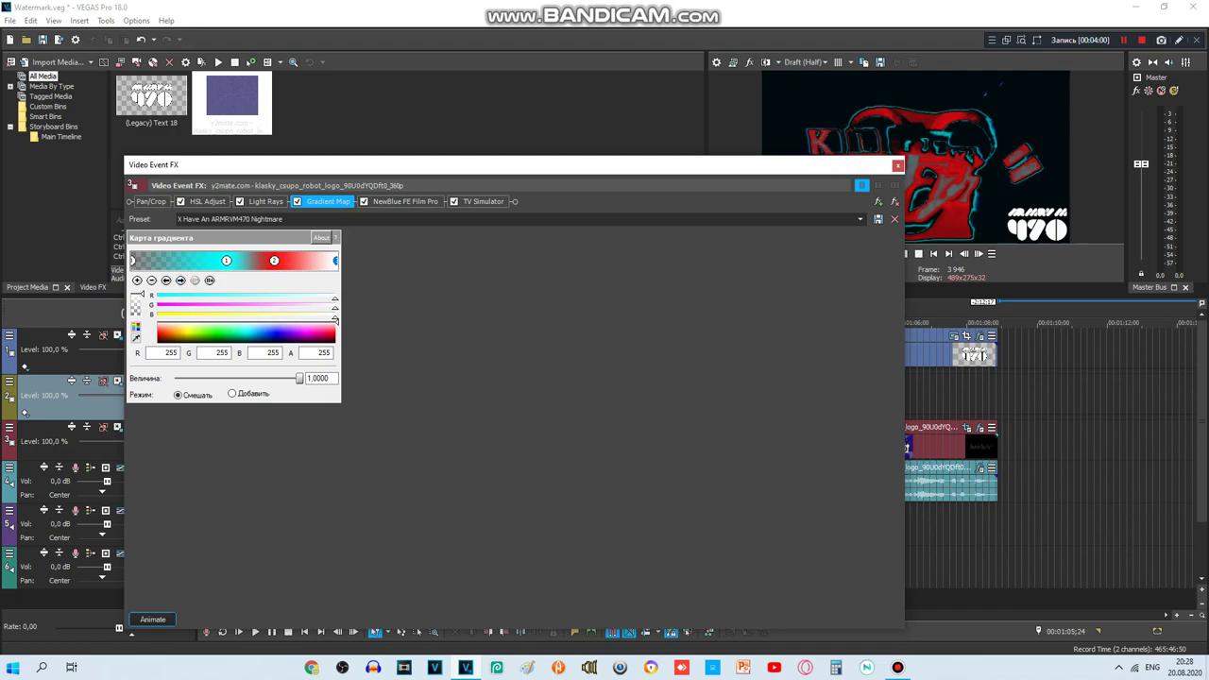
- Inspect the NewBlue FE Film Pro and TV Simulator video effects on the twelfth clip
left_click(408, 201)
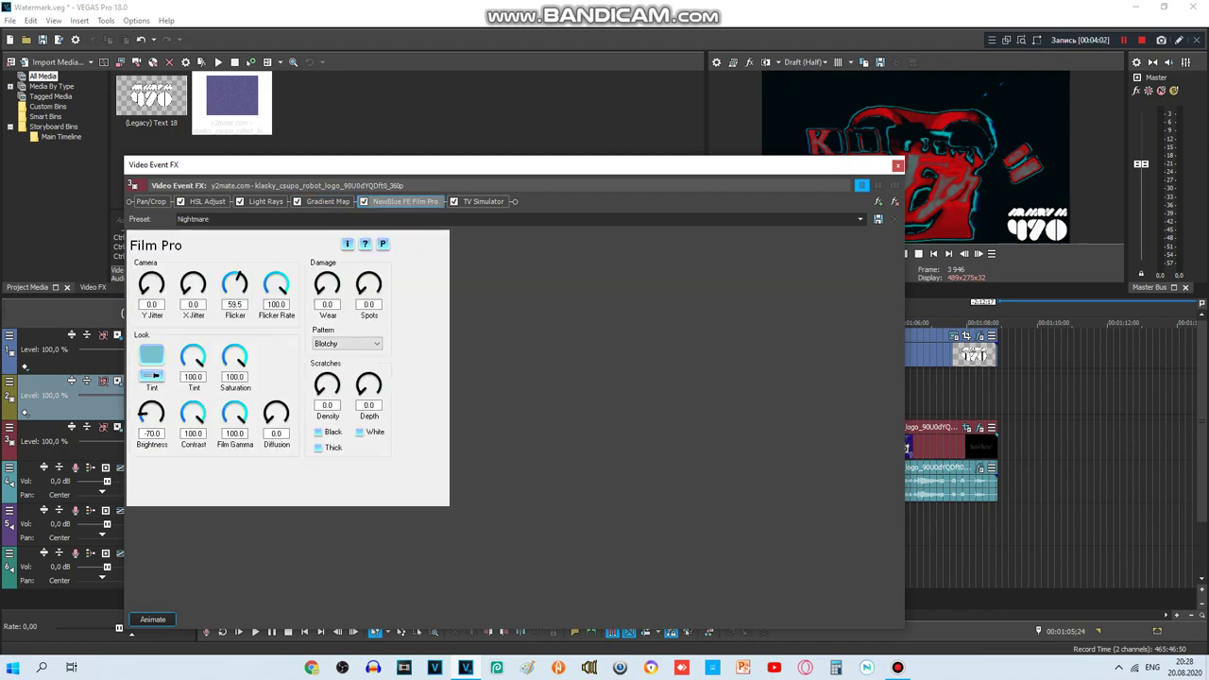
left_click(482, 202)
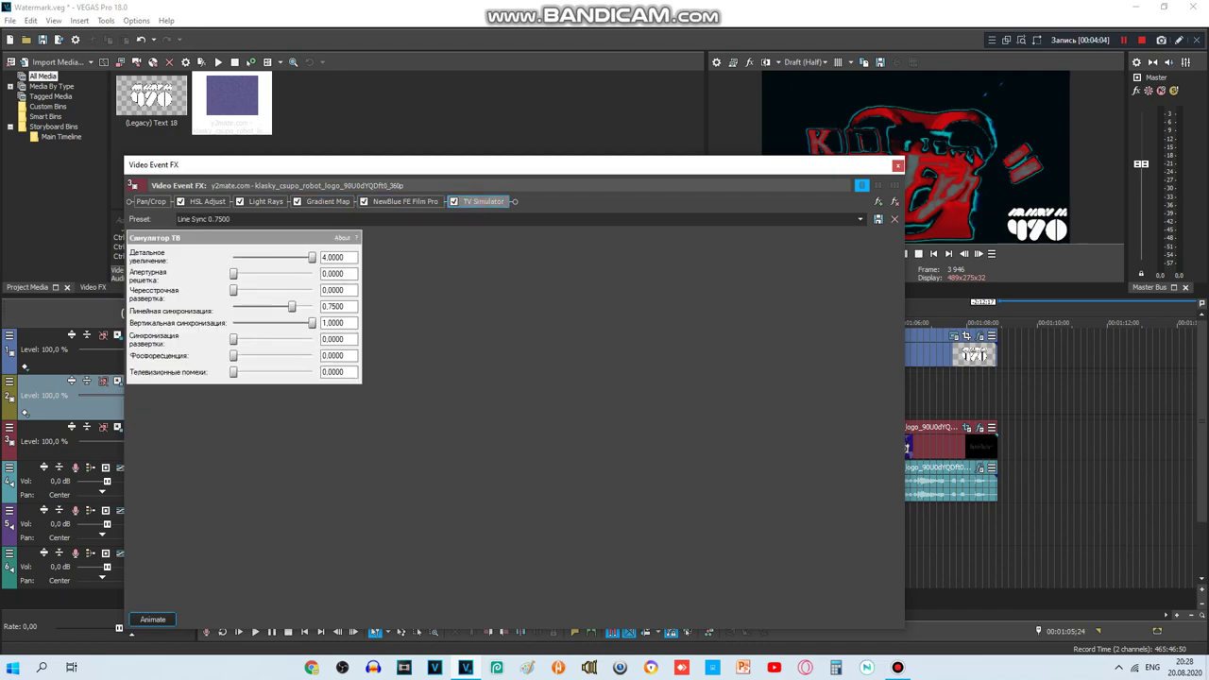
left_click(898, 165)
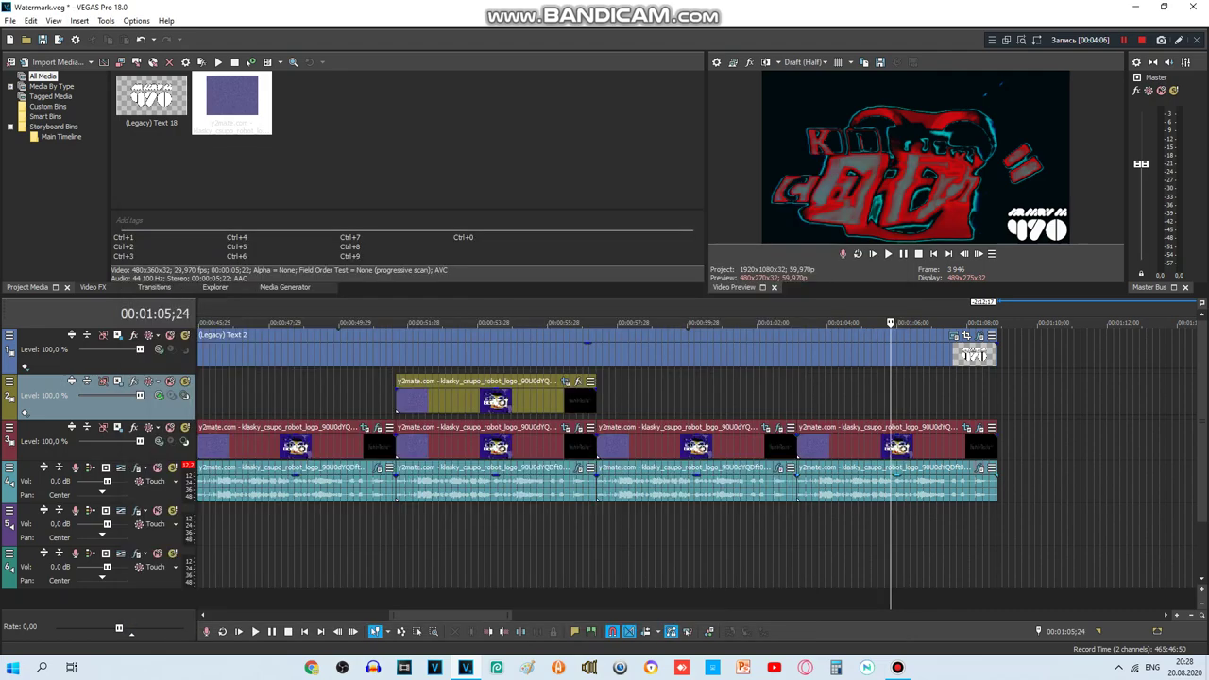
- Inspect the Chorus, ExpressFX Chorus and ExpressFX Reverb effects on the twelfth clip's audio event
left_click(981, 468)
left_click(283, 121)
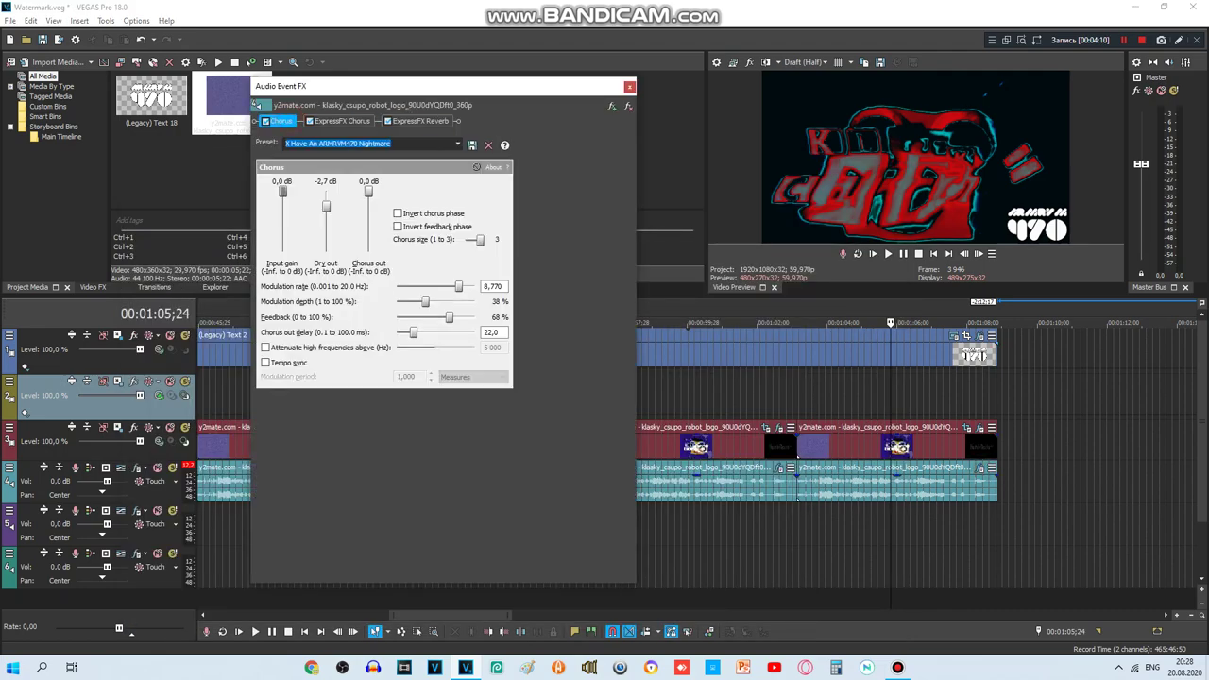
left_click(342, 121)
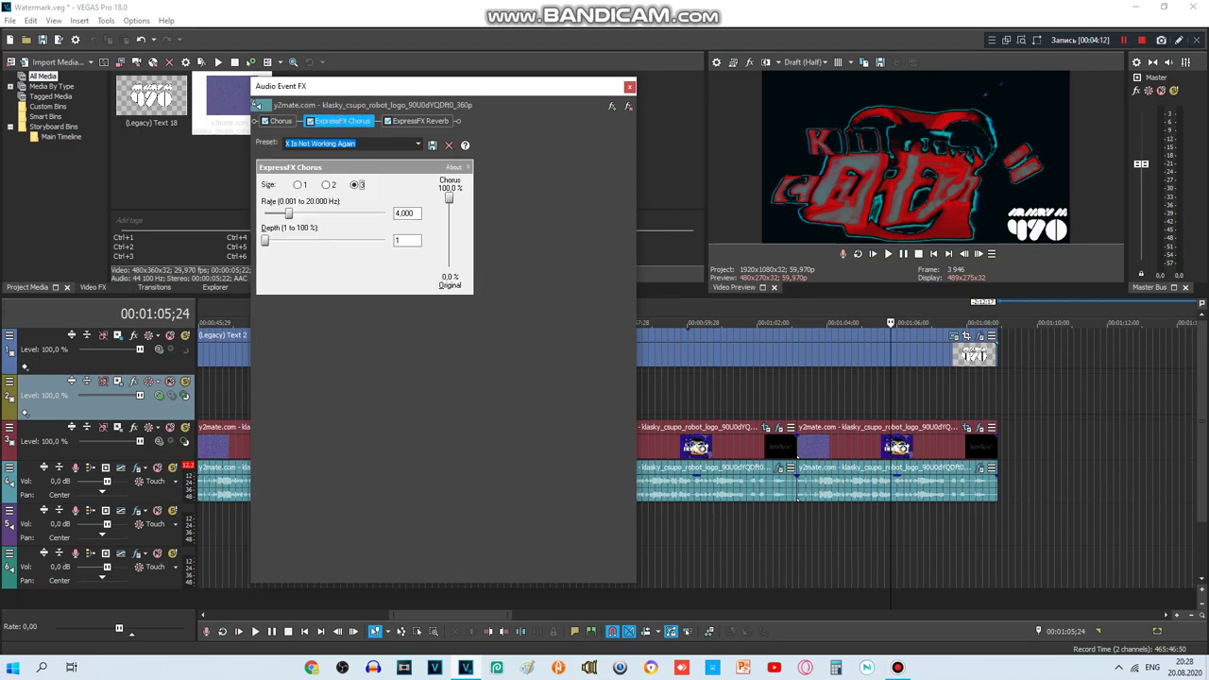
left_click(435, 121)
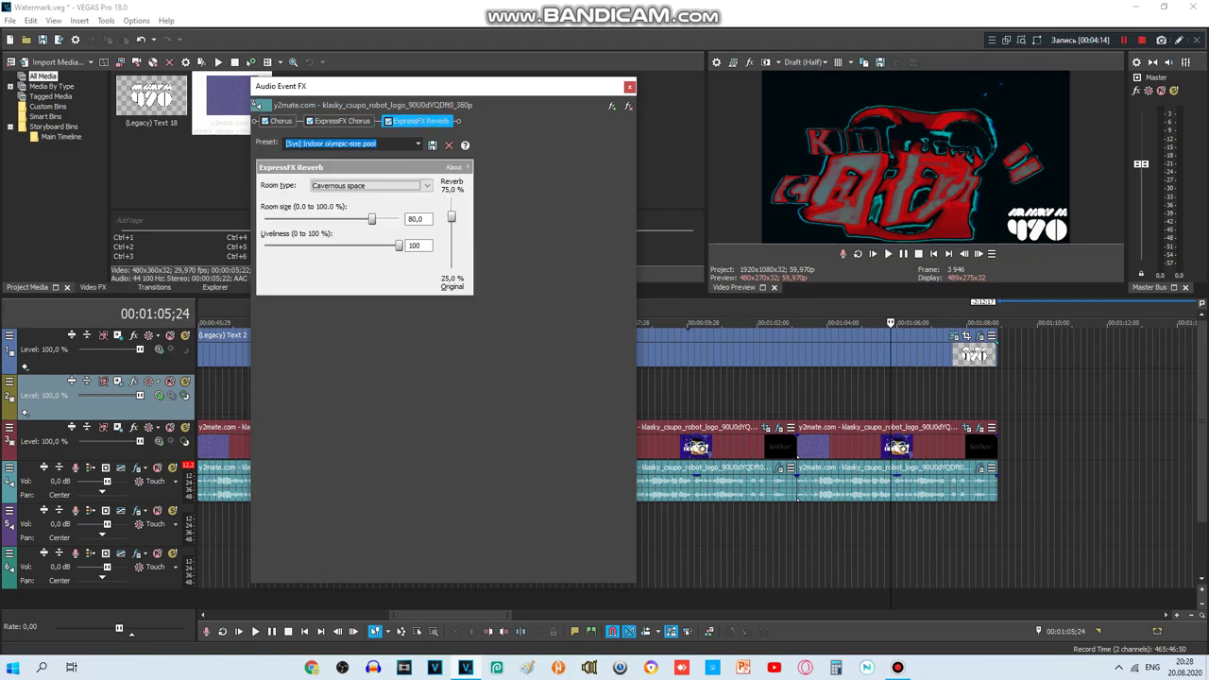